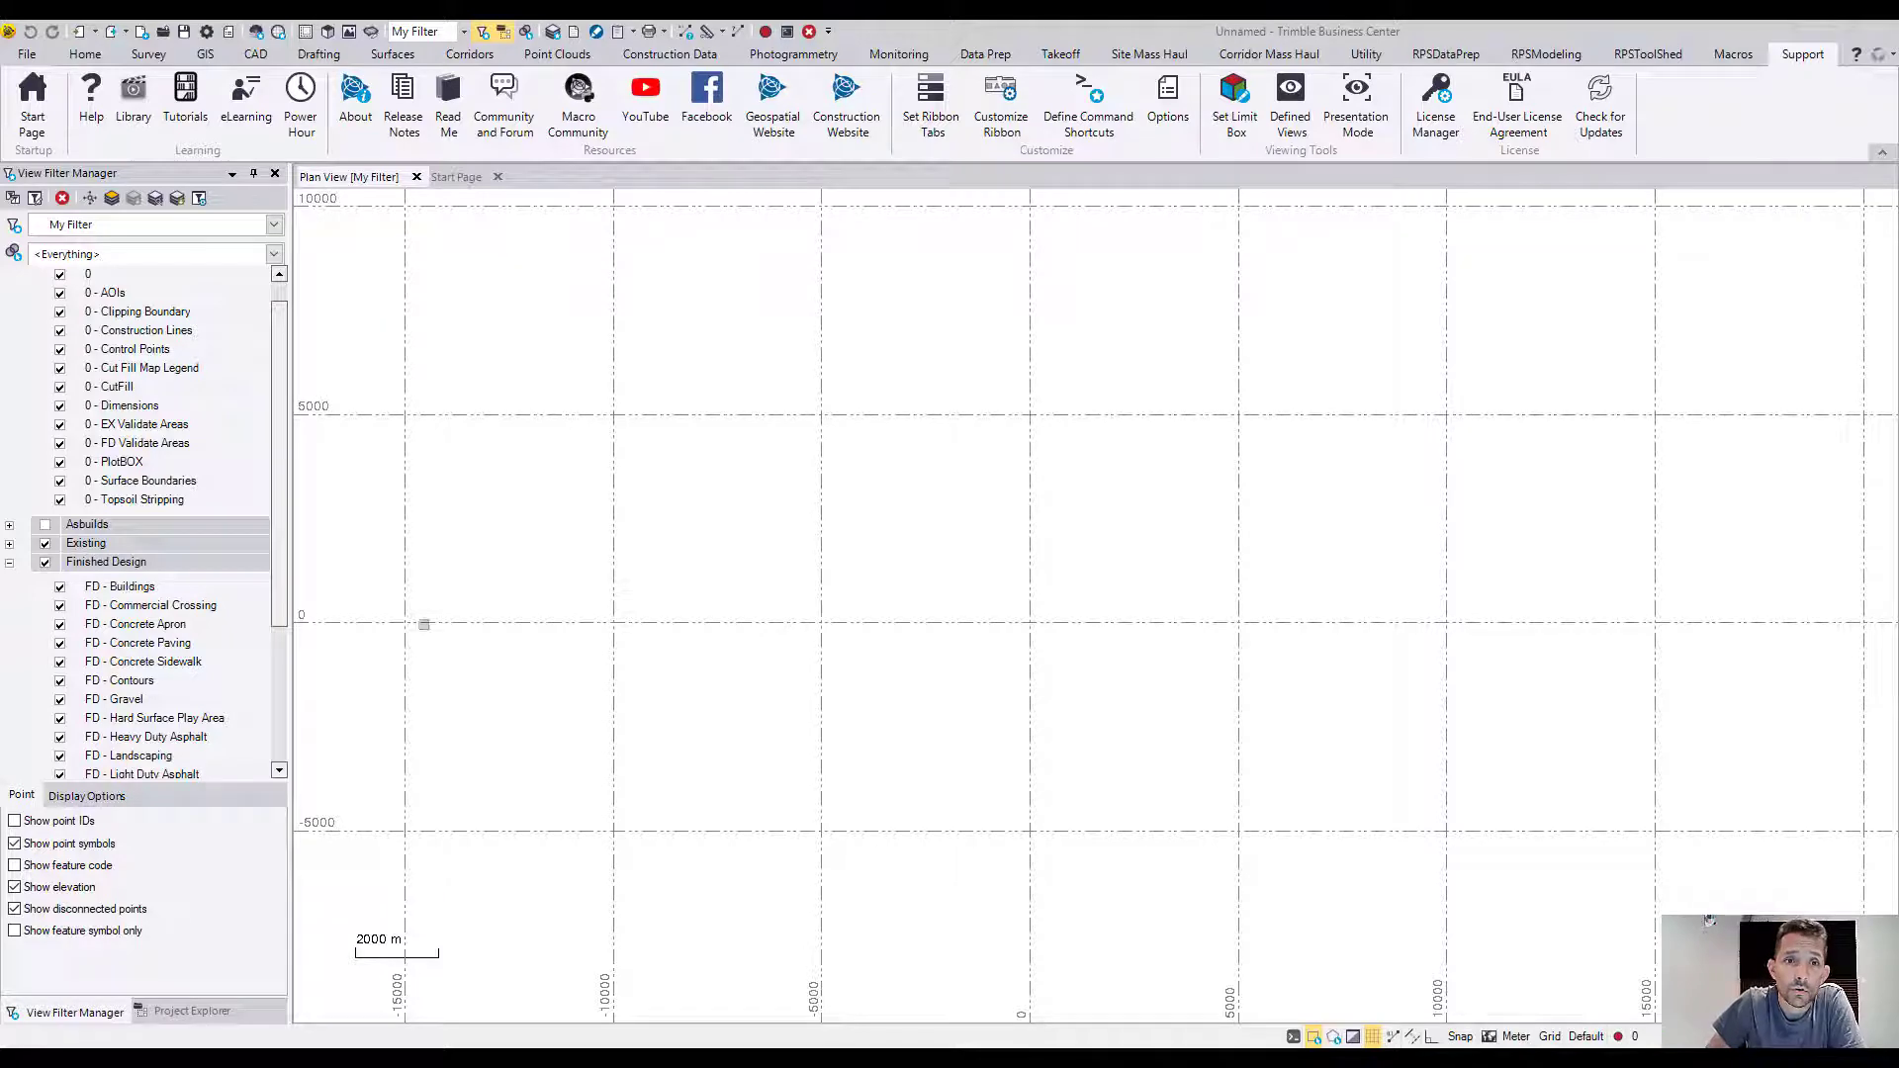
Look over the news tips on the Start Page and return to the plan view
{"action": "left_click", "coordinate": [460, 180]}
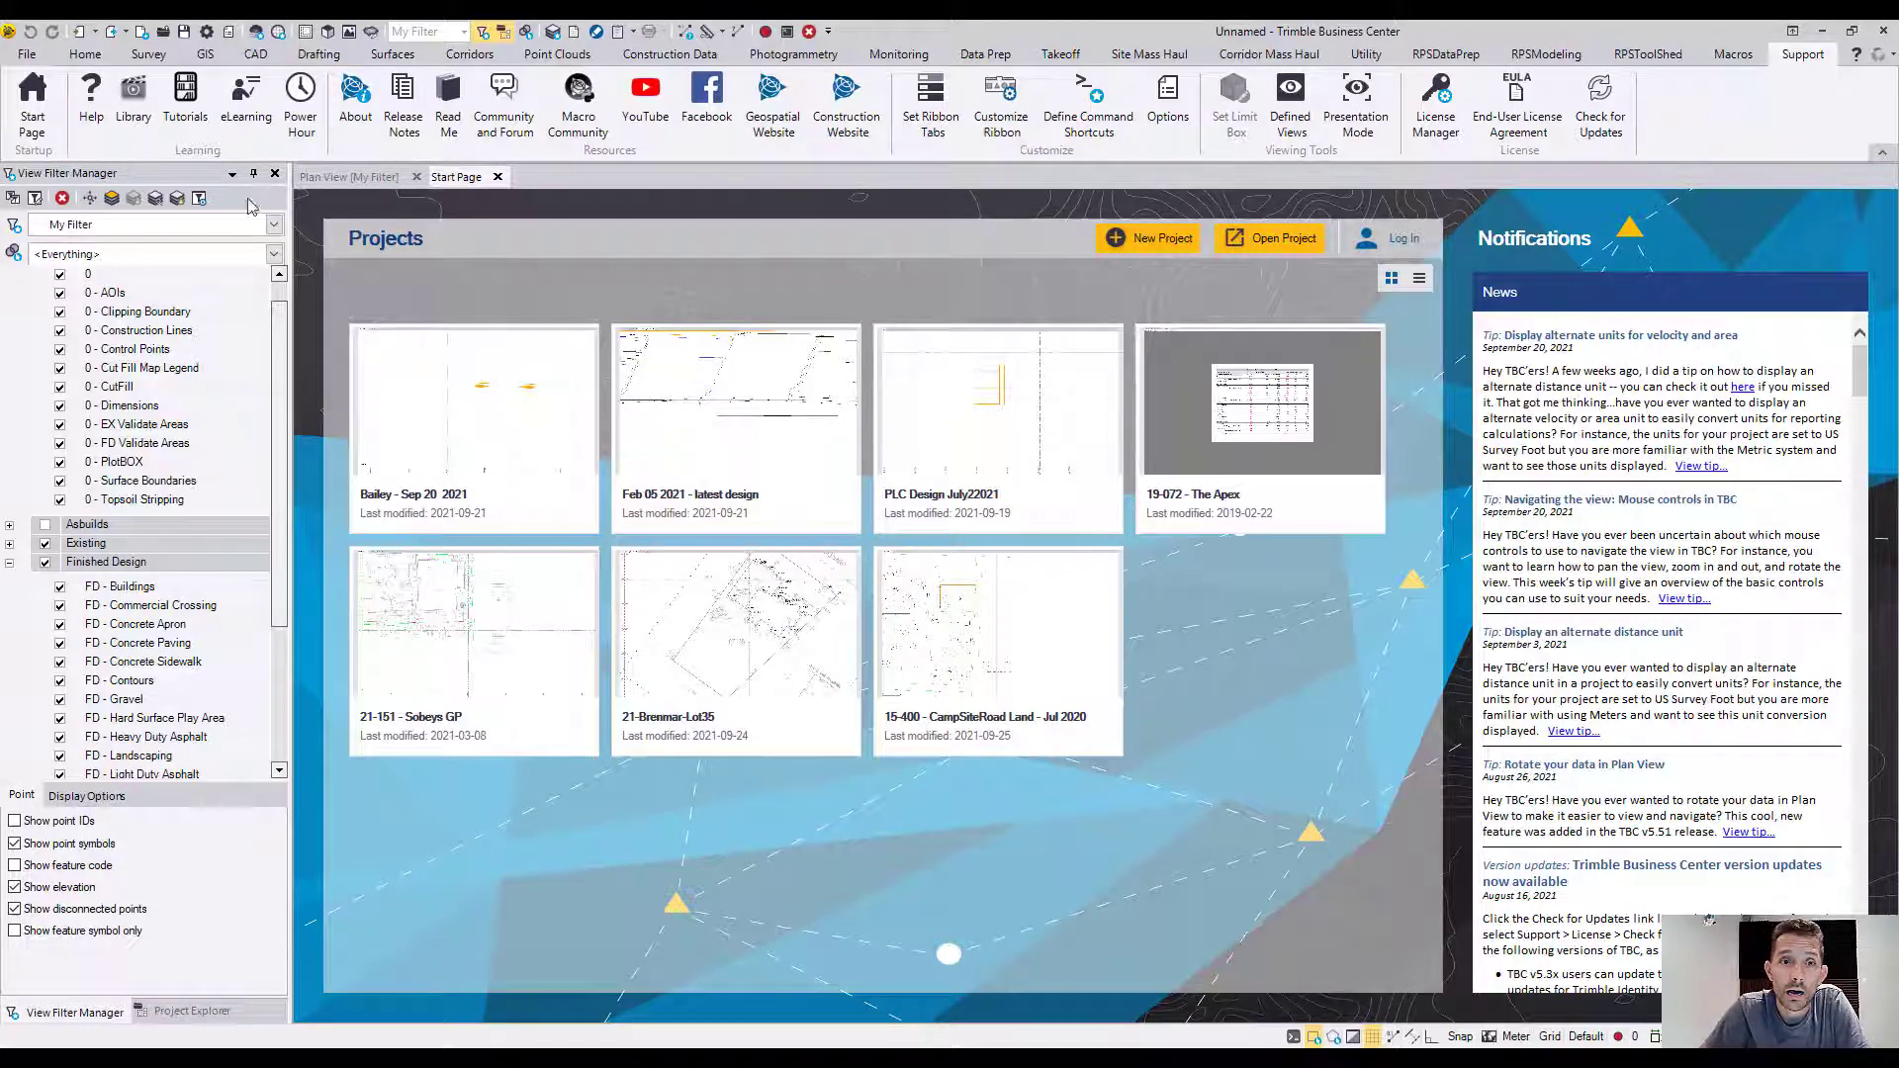
{"action": "left_click", "coordinate": [327, 177]}
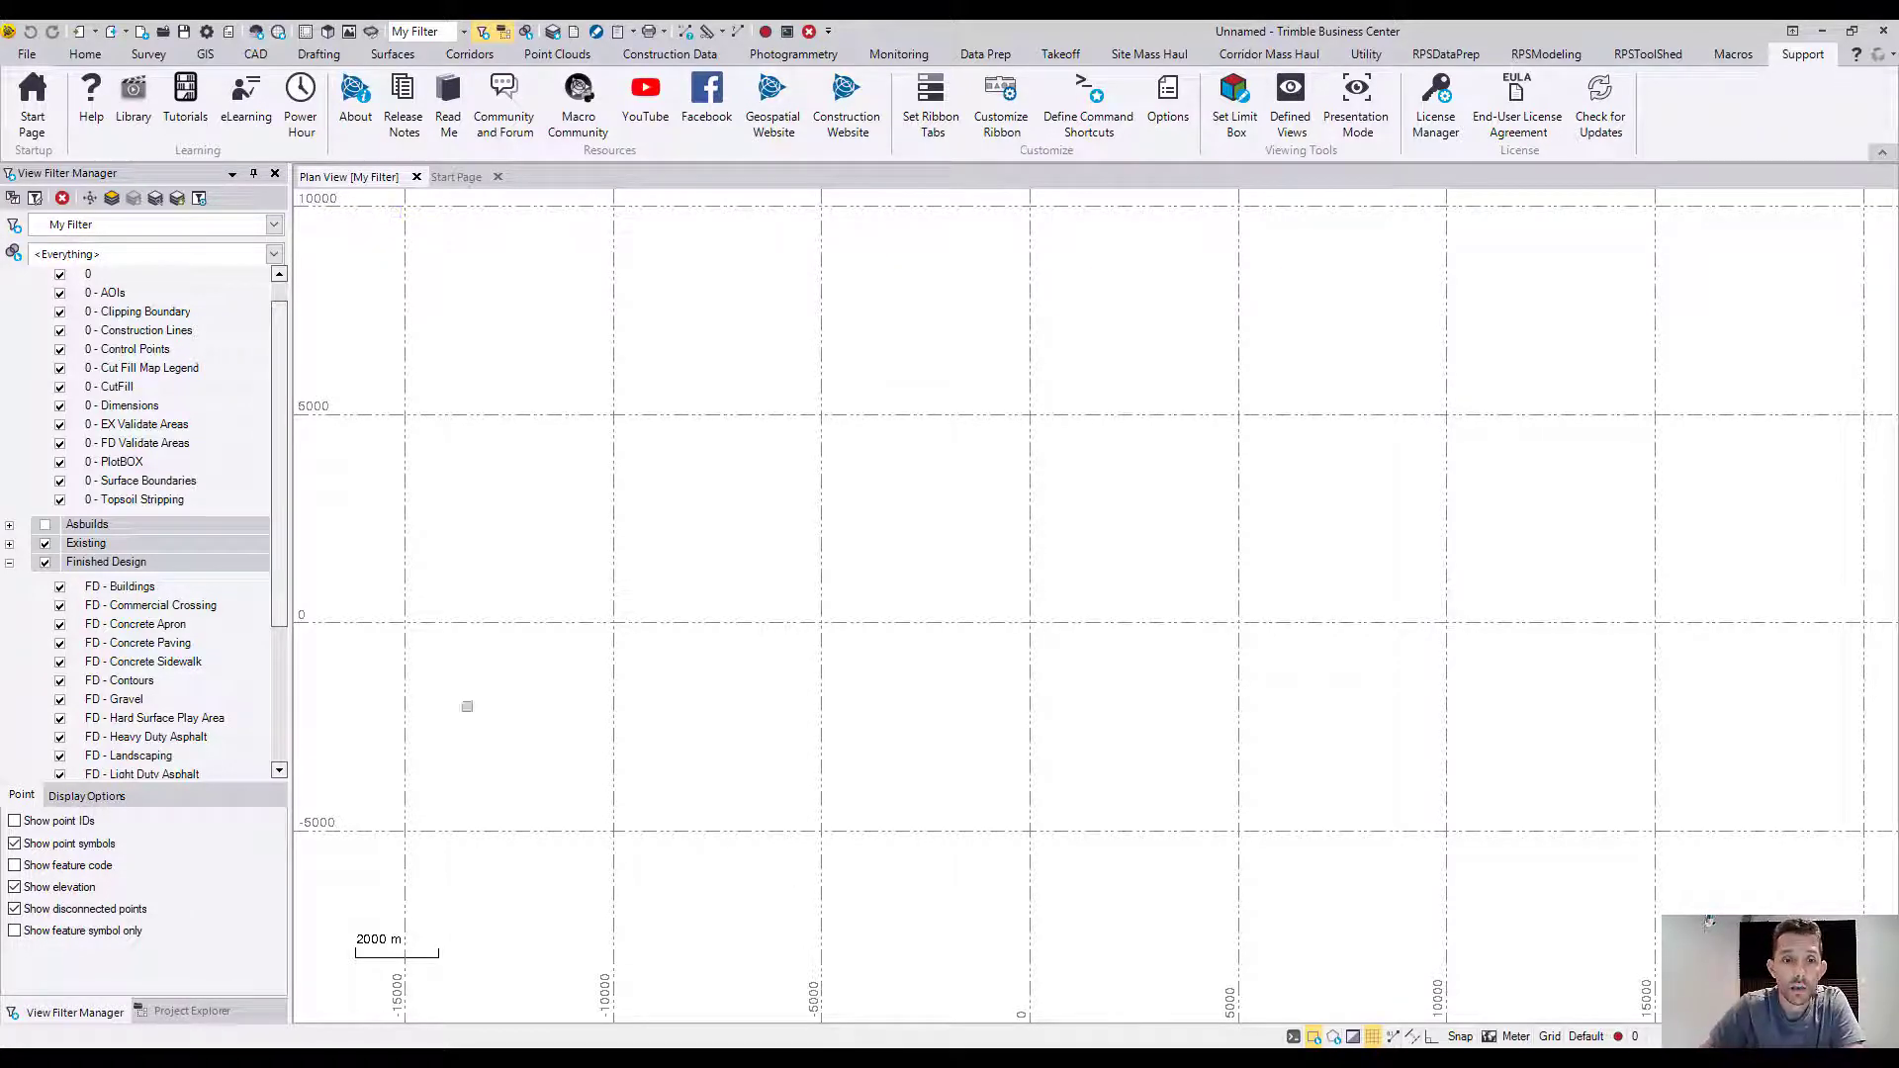
Draw a two-point polyline about 11.7 m long on layer 0, descending diagonally across the plan view
{"action": "scroll", "coordinate": [1106, 551], "scroll_direction": "up", "scroll_amount": 10}
{"action": "scroll", "coordinate": [1006, 530], "scroll_direction": "up", "scroll_amount": 10}
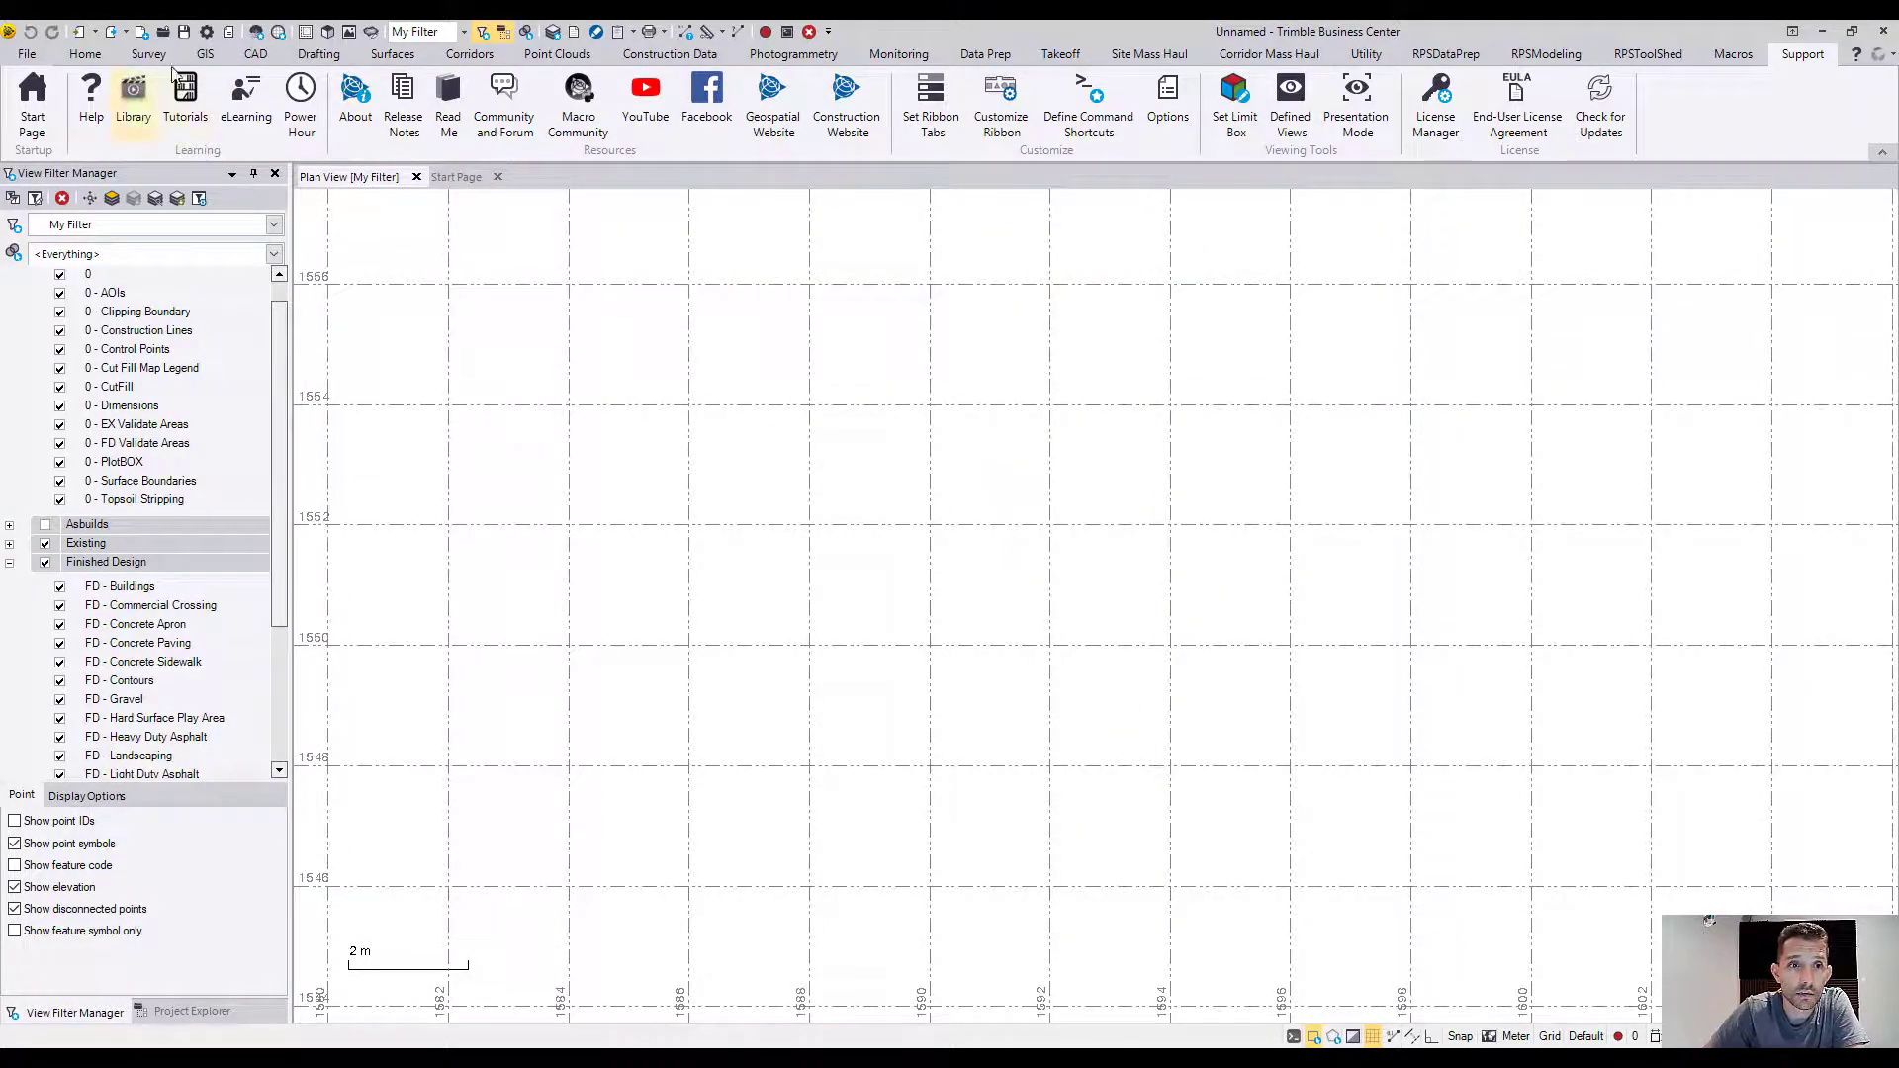
{"action": "left_click", "coordinate": [314, 56]}
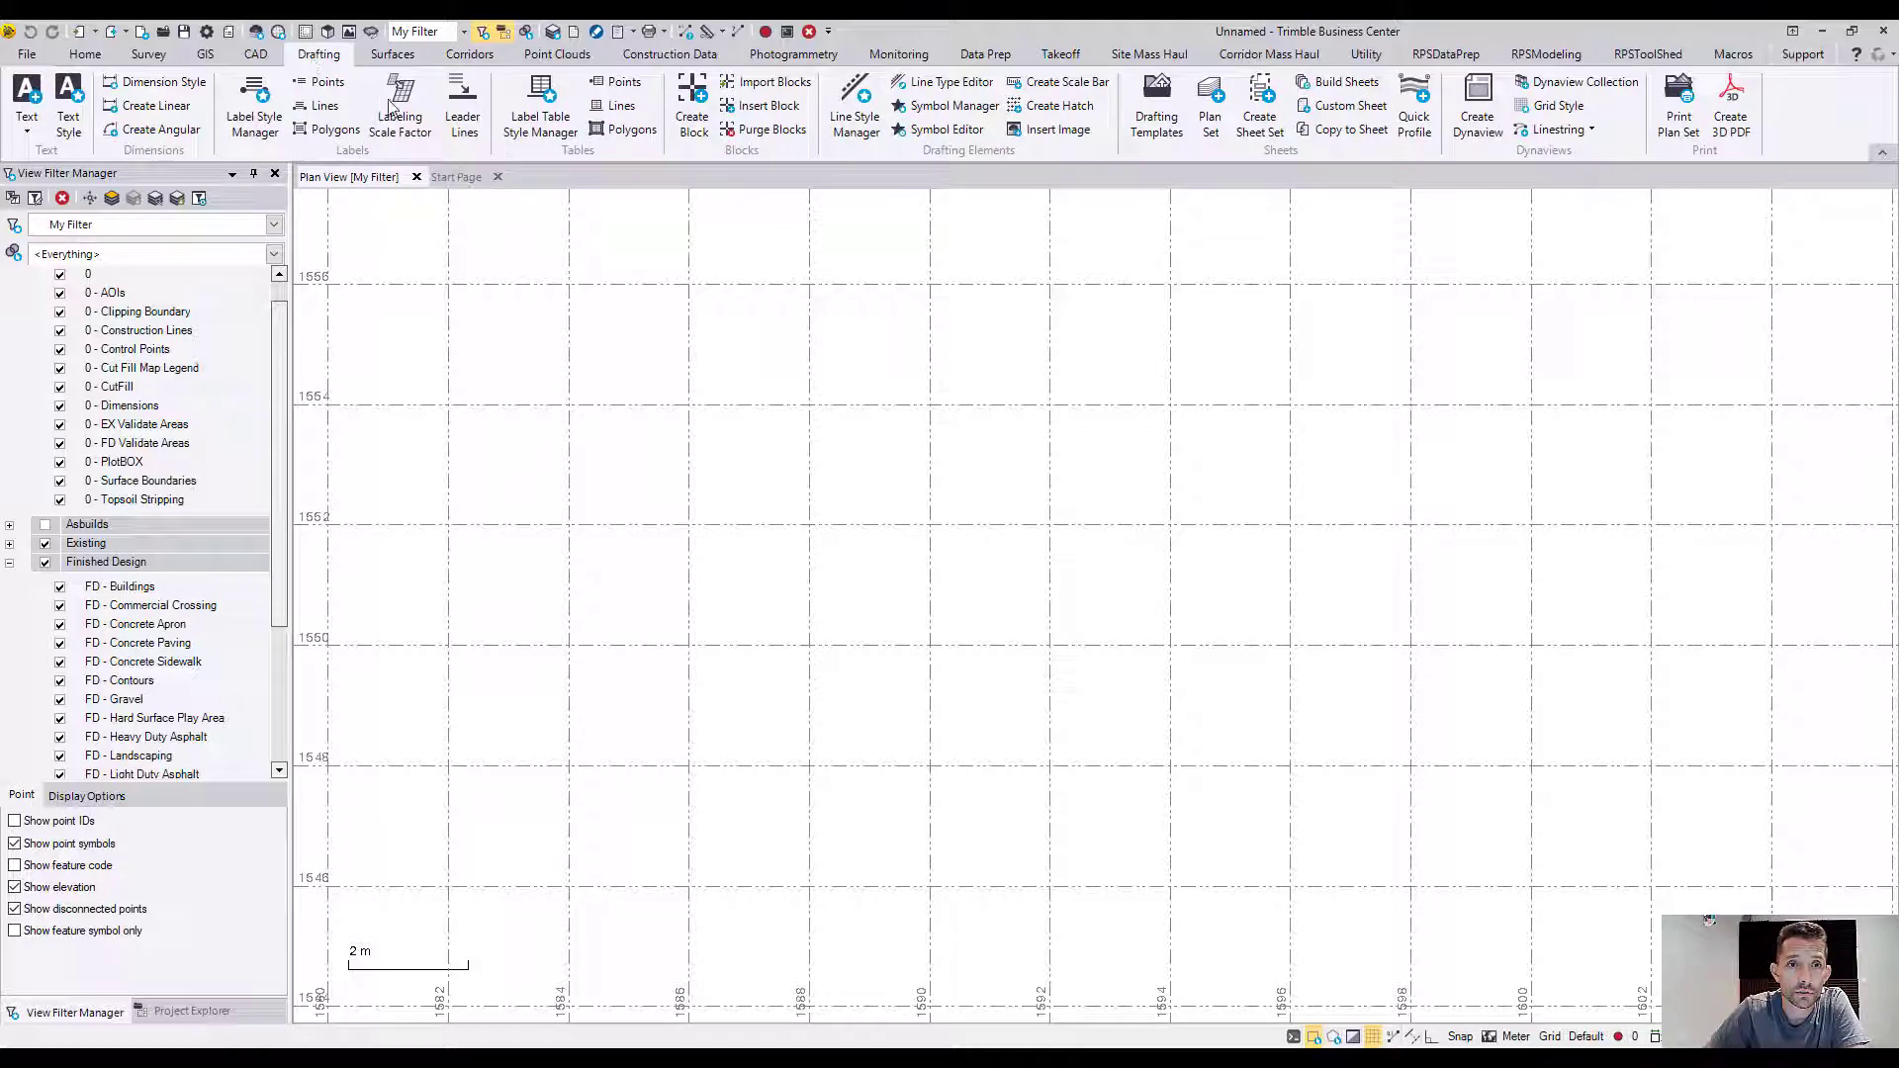
{"action": "left_click", "coordinate": [254, 57]}
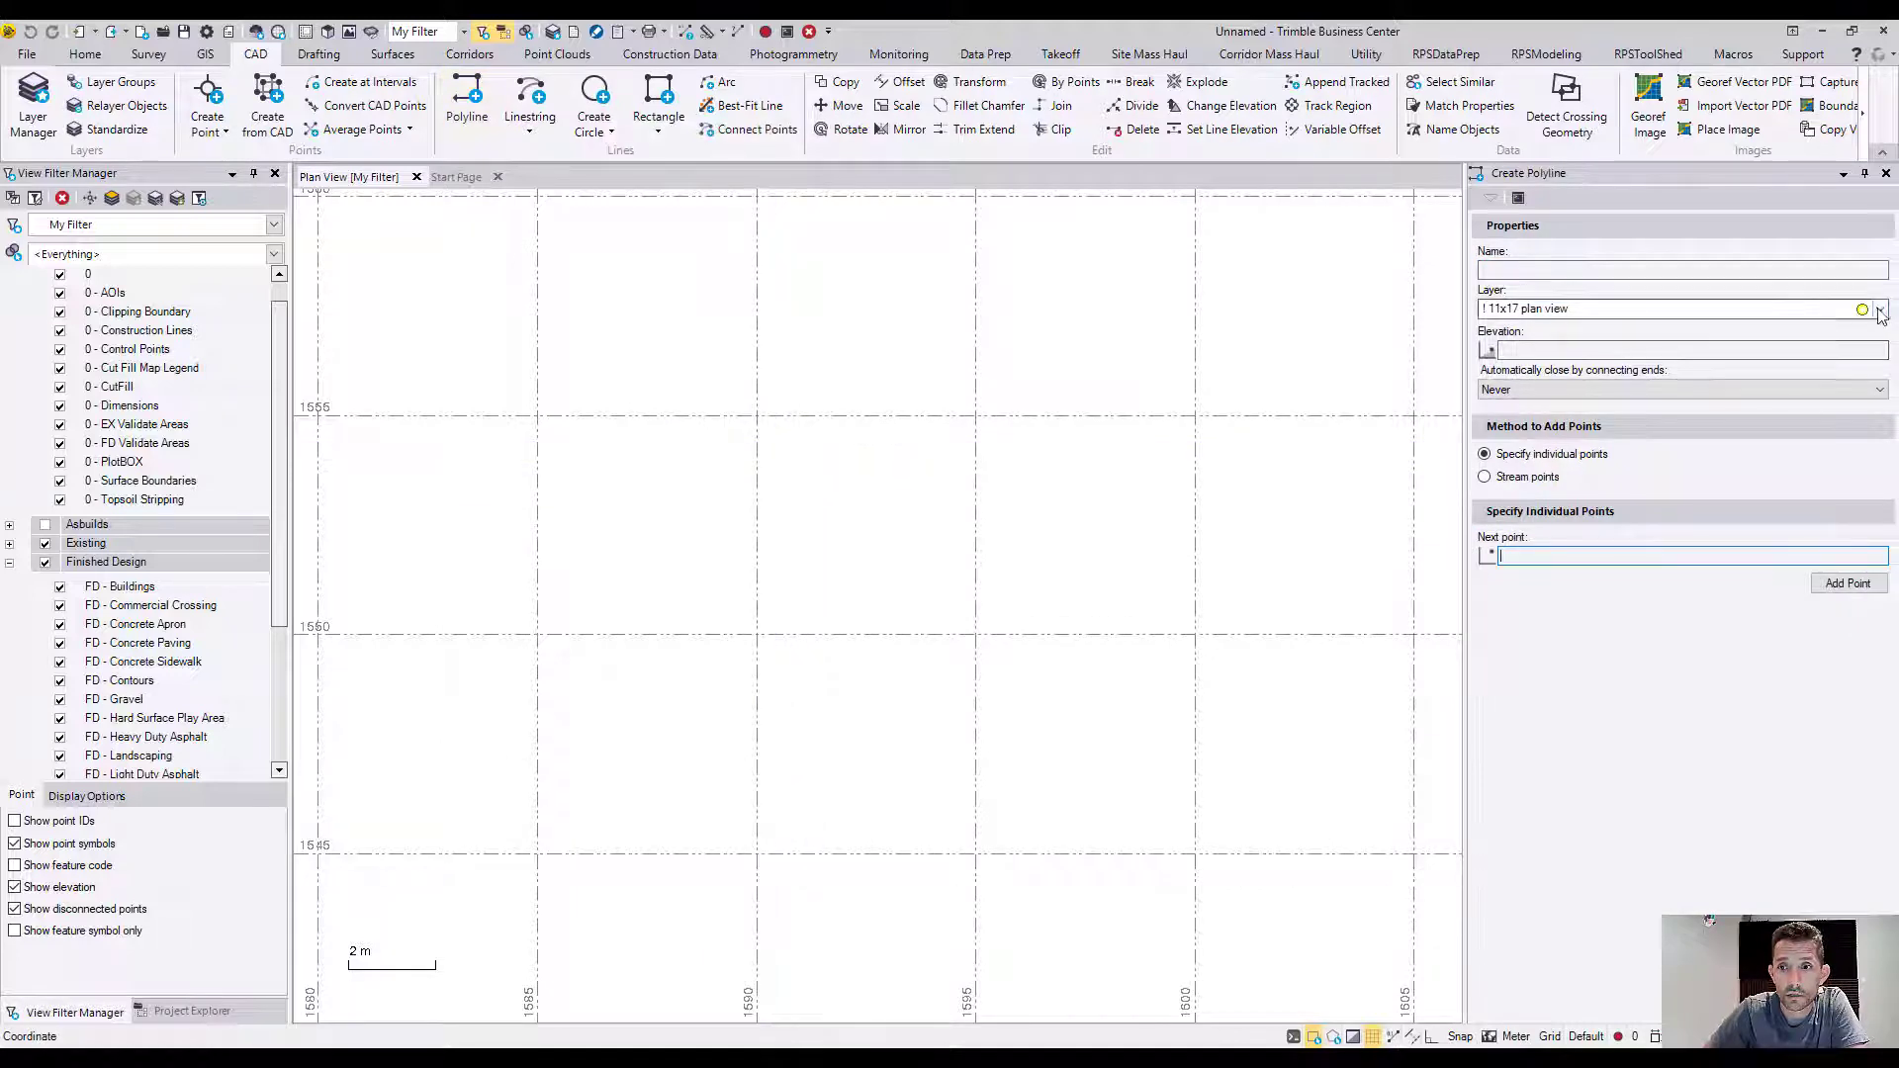
{"action": "left_click", "coordinate": [1775, 308]}
{"action": "left_click", "coordinate": [1650, 393]}
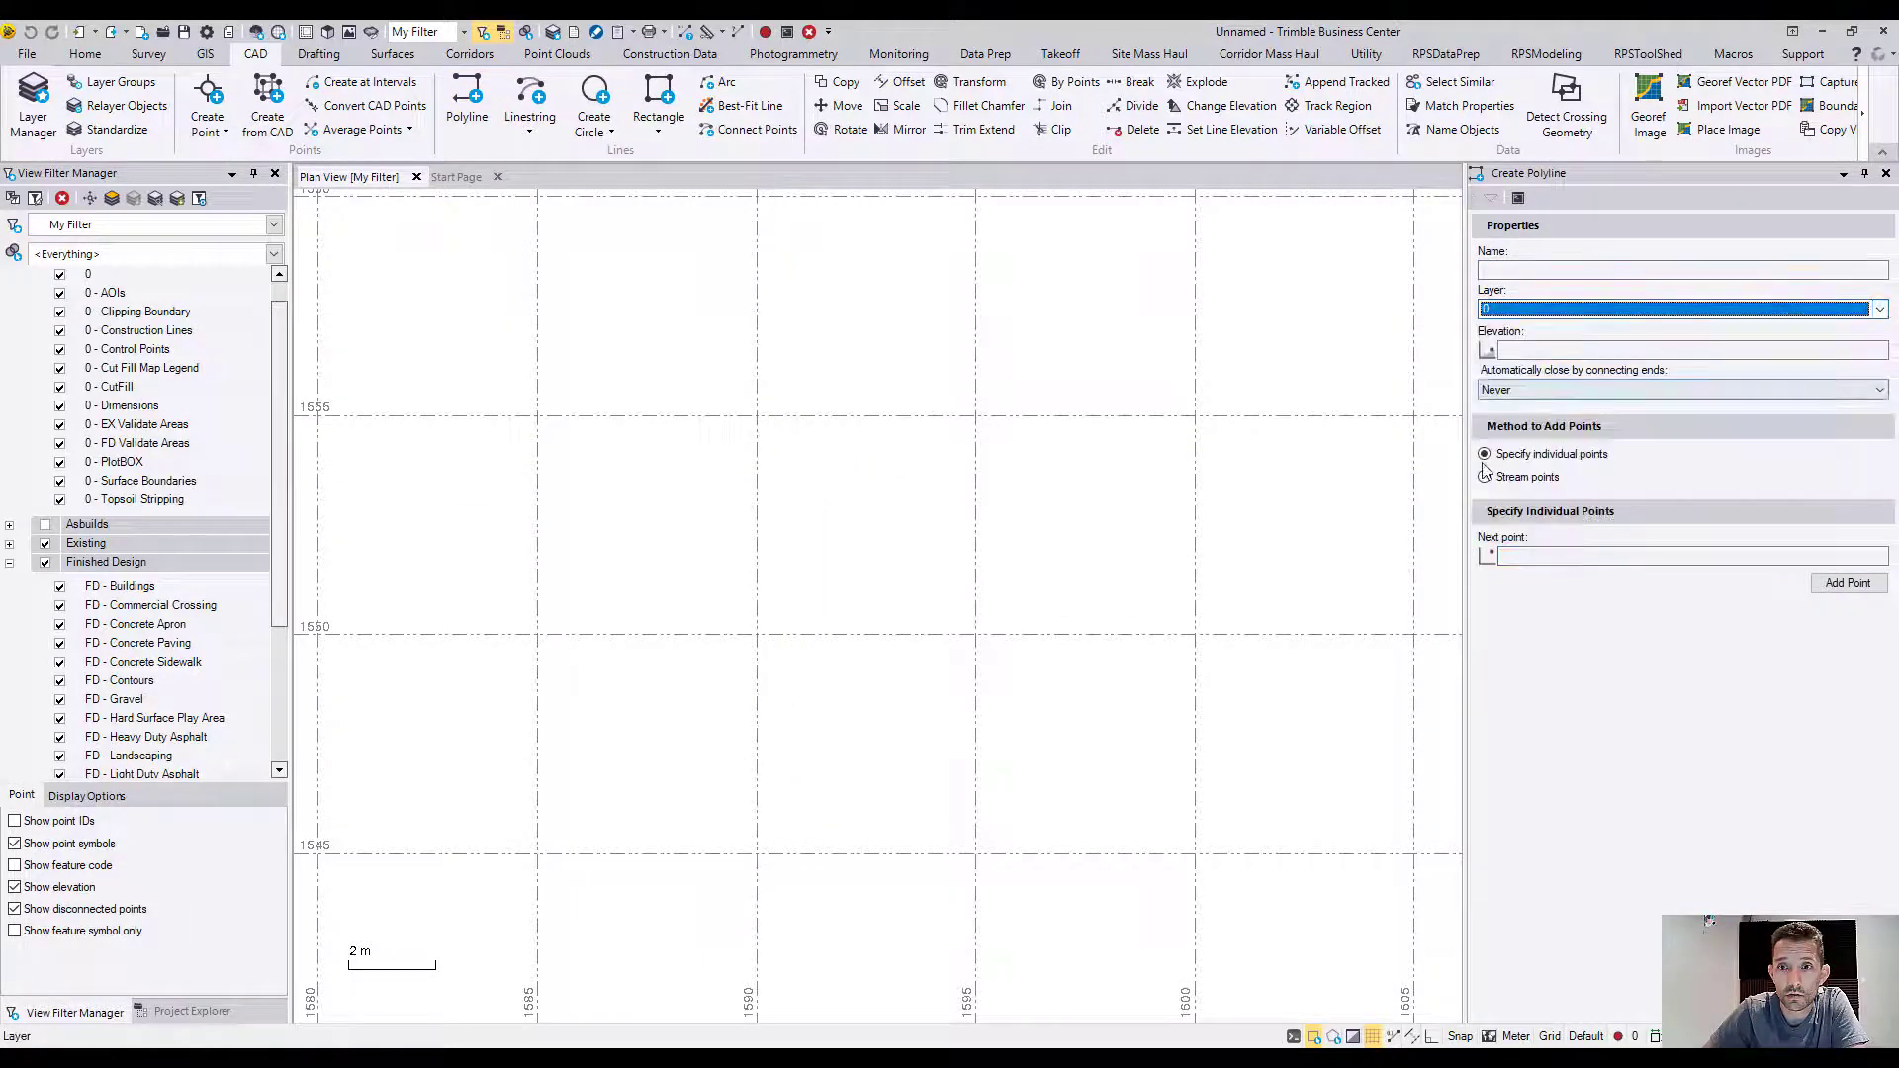
{"action": "left_click", "coordinate": [1583, 556]}
{"action": "left_click", "coordinate": [727, 448]}
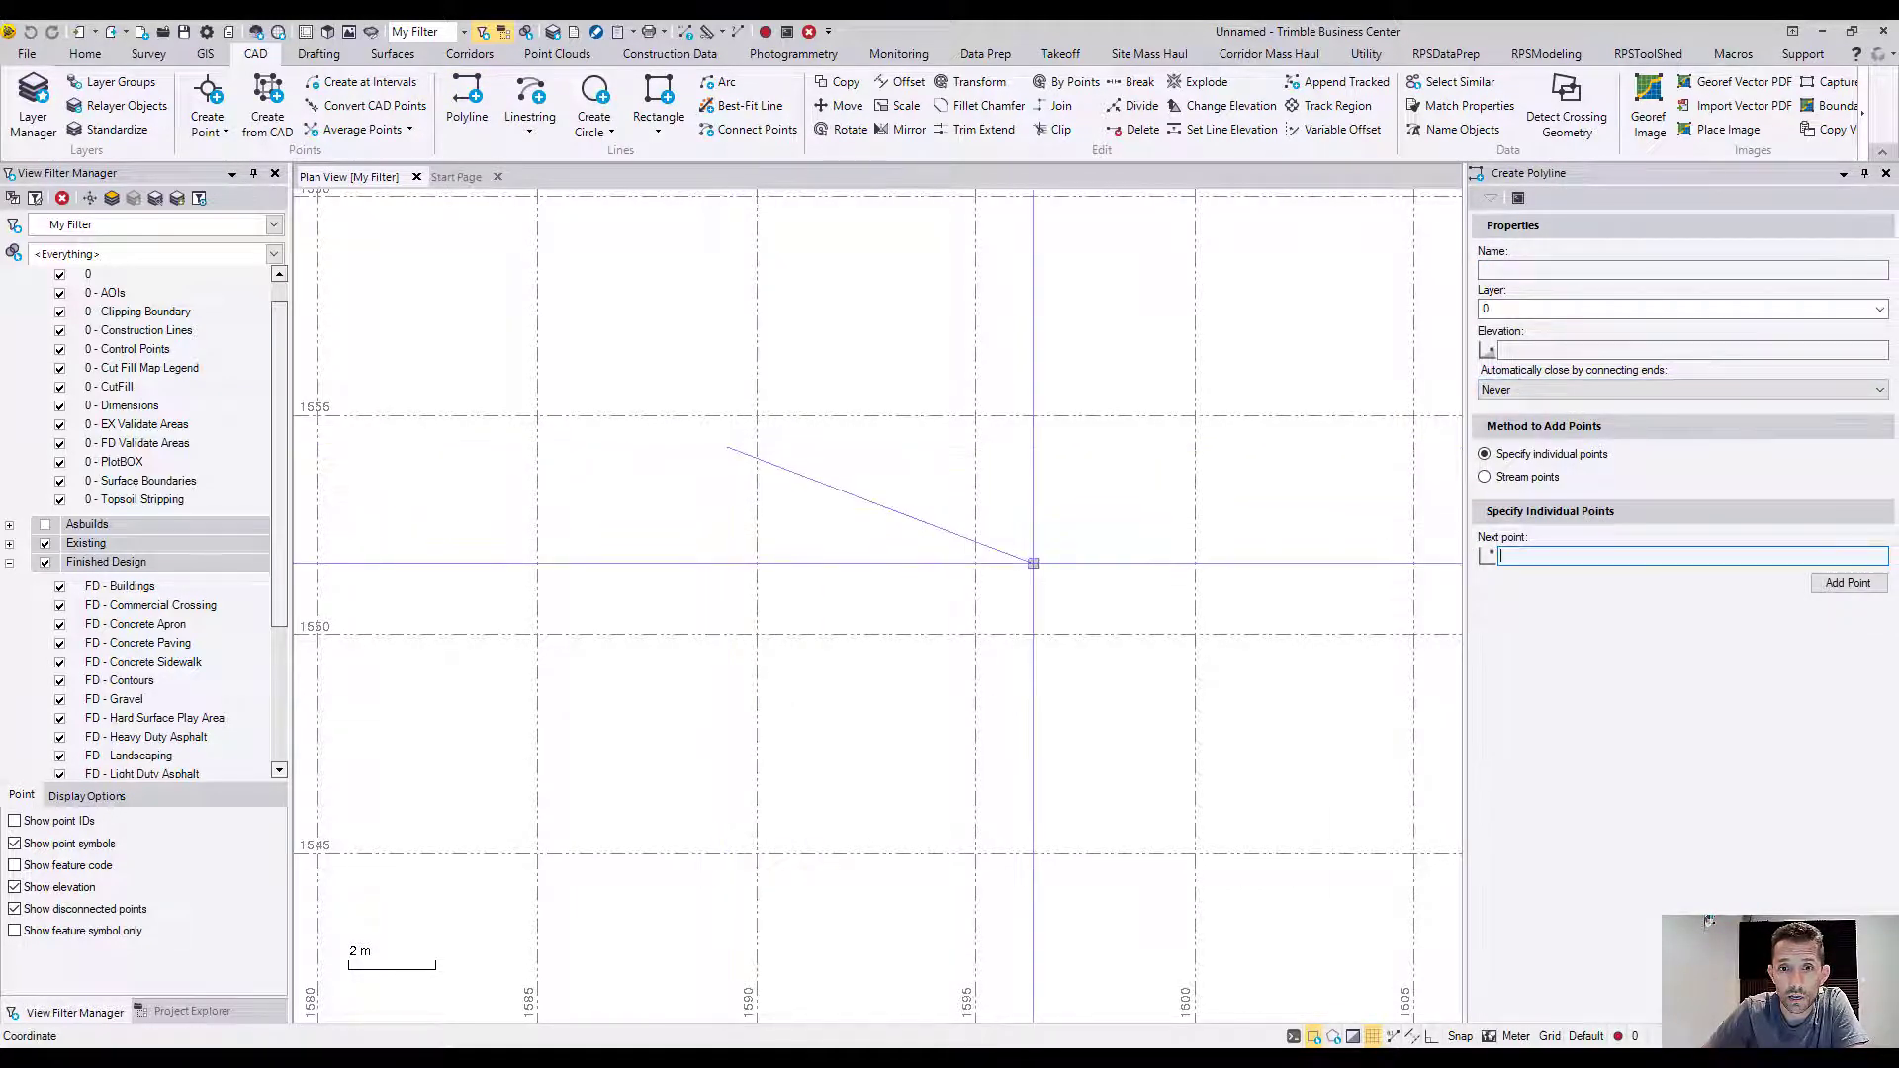
{"action": "left_click", "coordinate": [1214, 613]}
{"action": "key", "text": "Escape"}
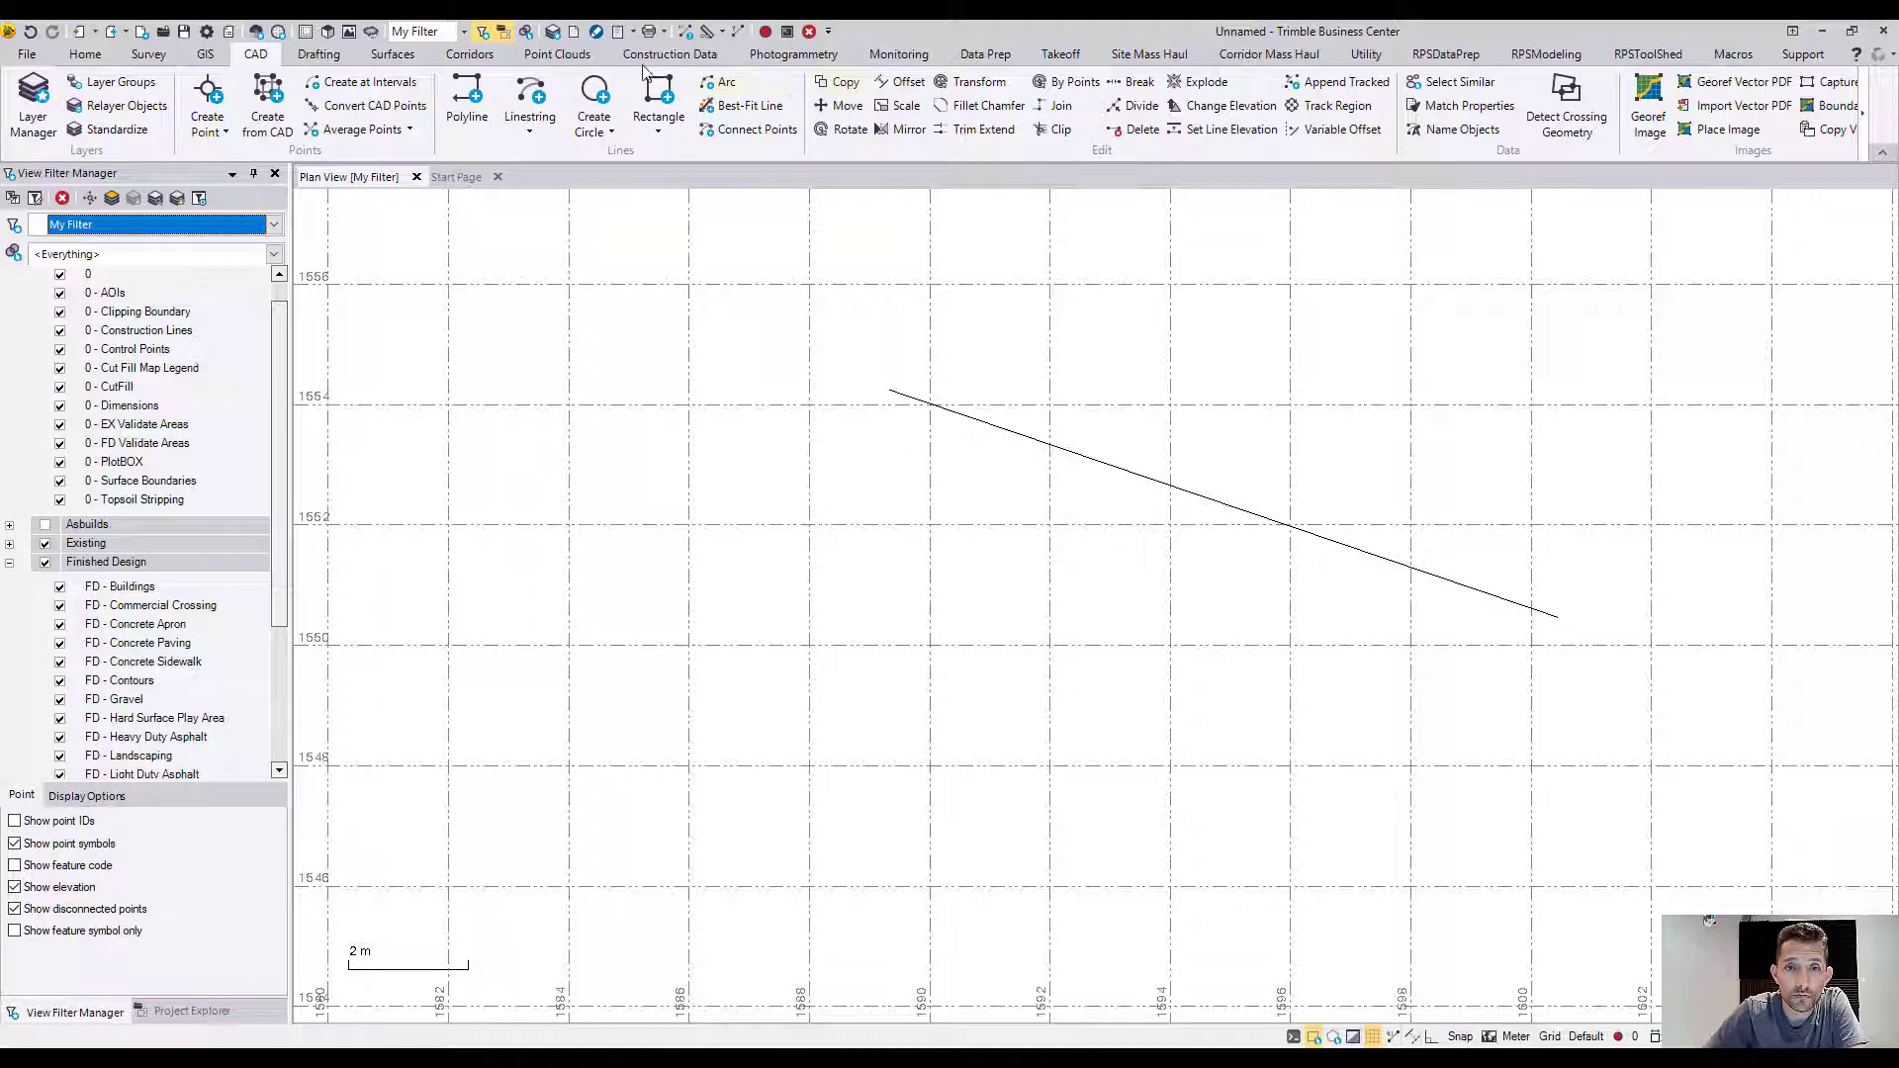
Measure the distance between the polyline's two endpoints and dismiss the save reminder
{"action": "left_click", "coordinate": [708, 33]}
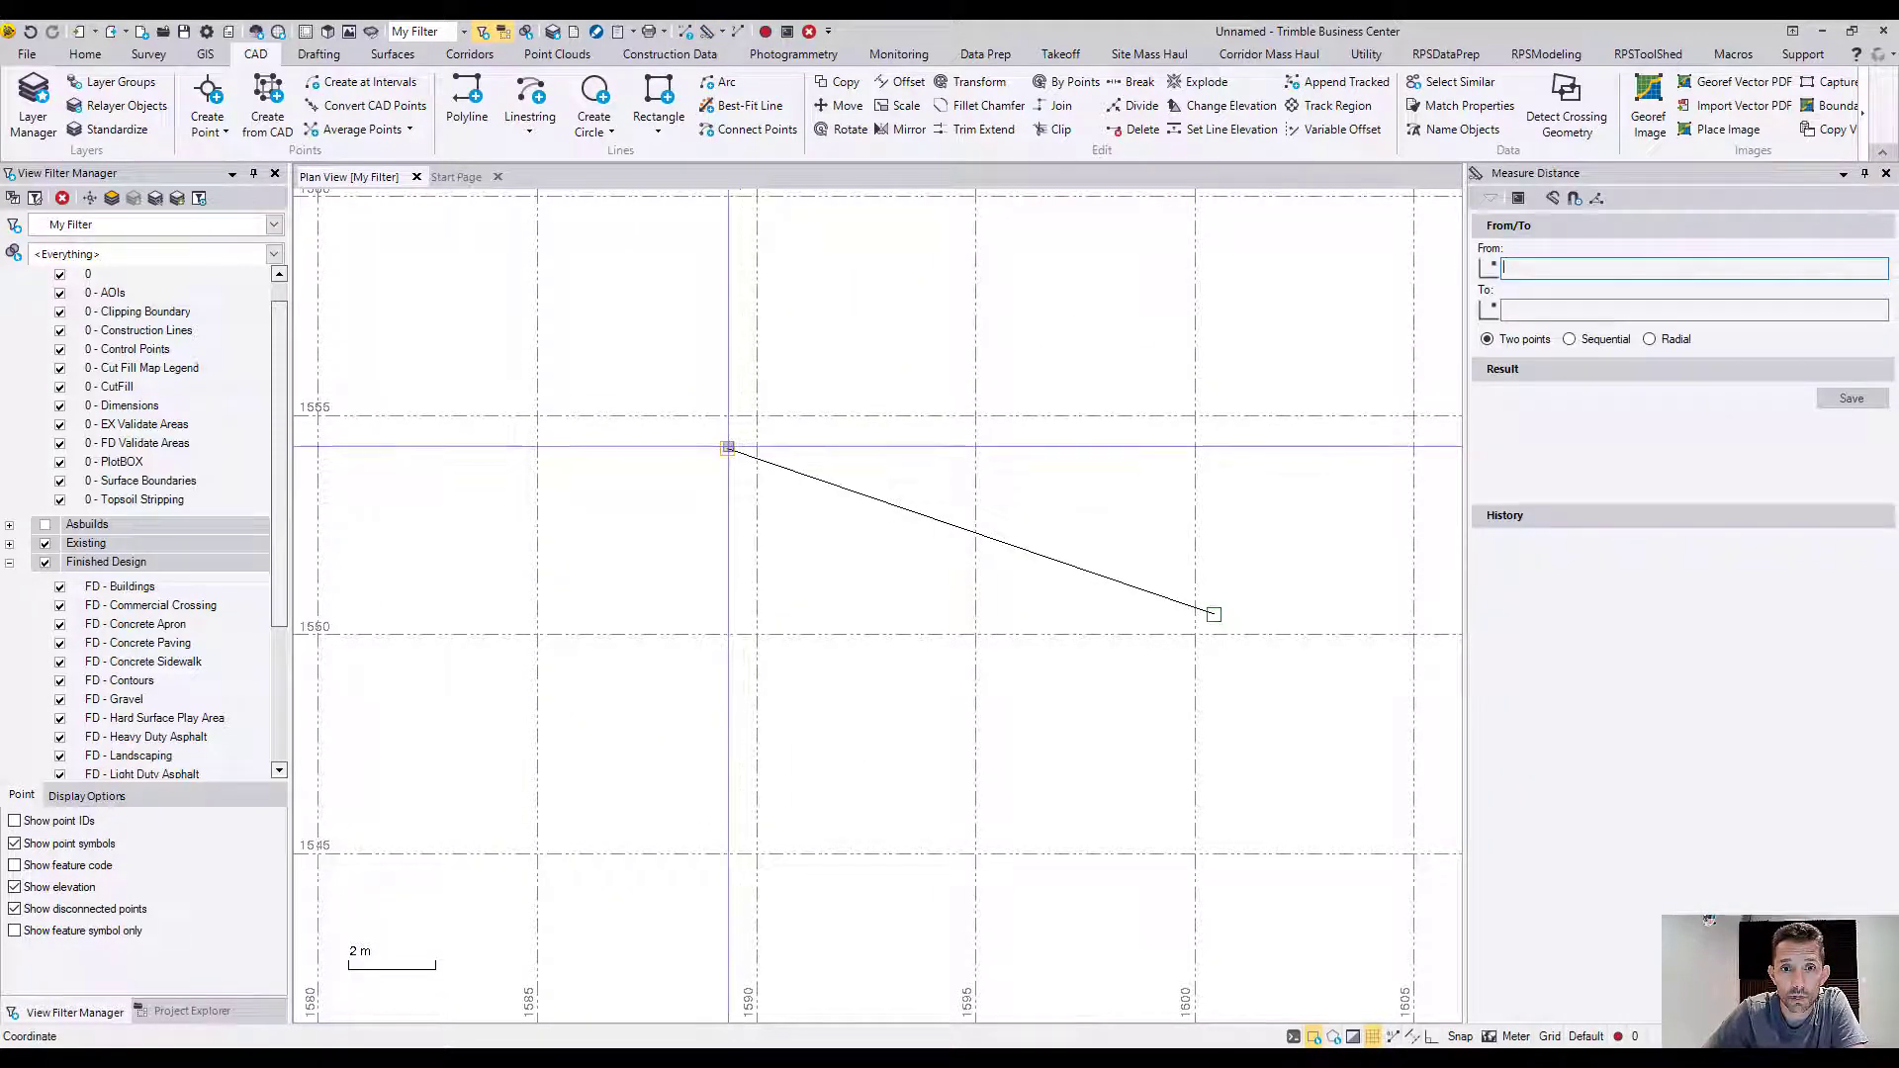
{"action": "left_click", "coordinate": [728, 448]}
{"action": "left_click", "coordinate": [1213, 614]}
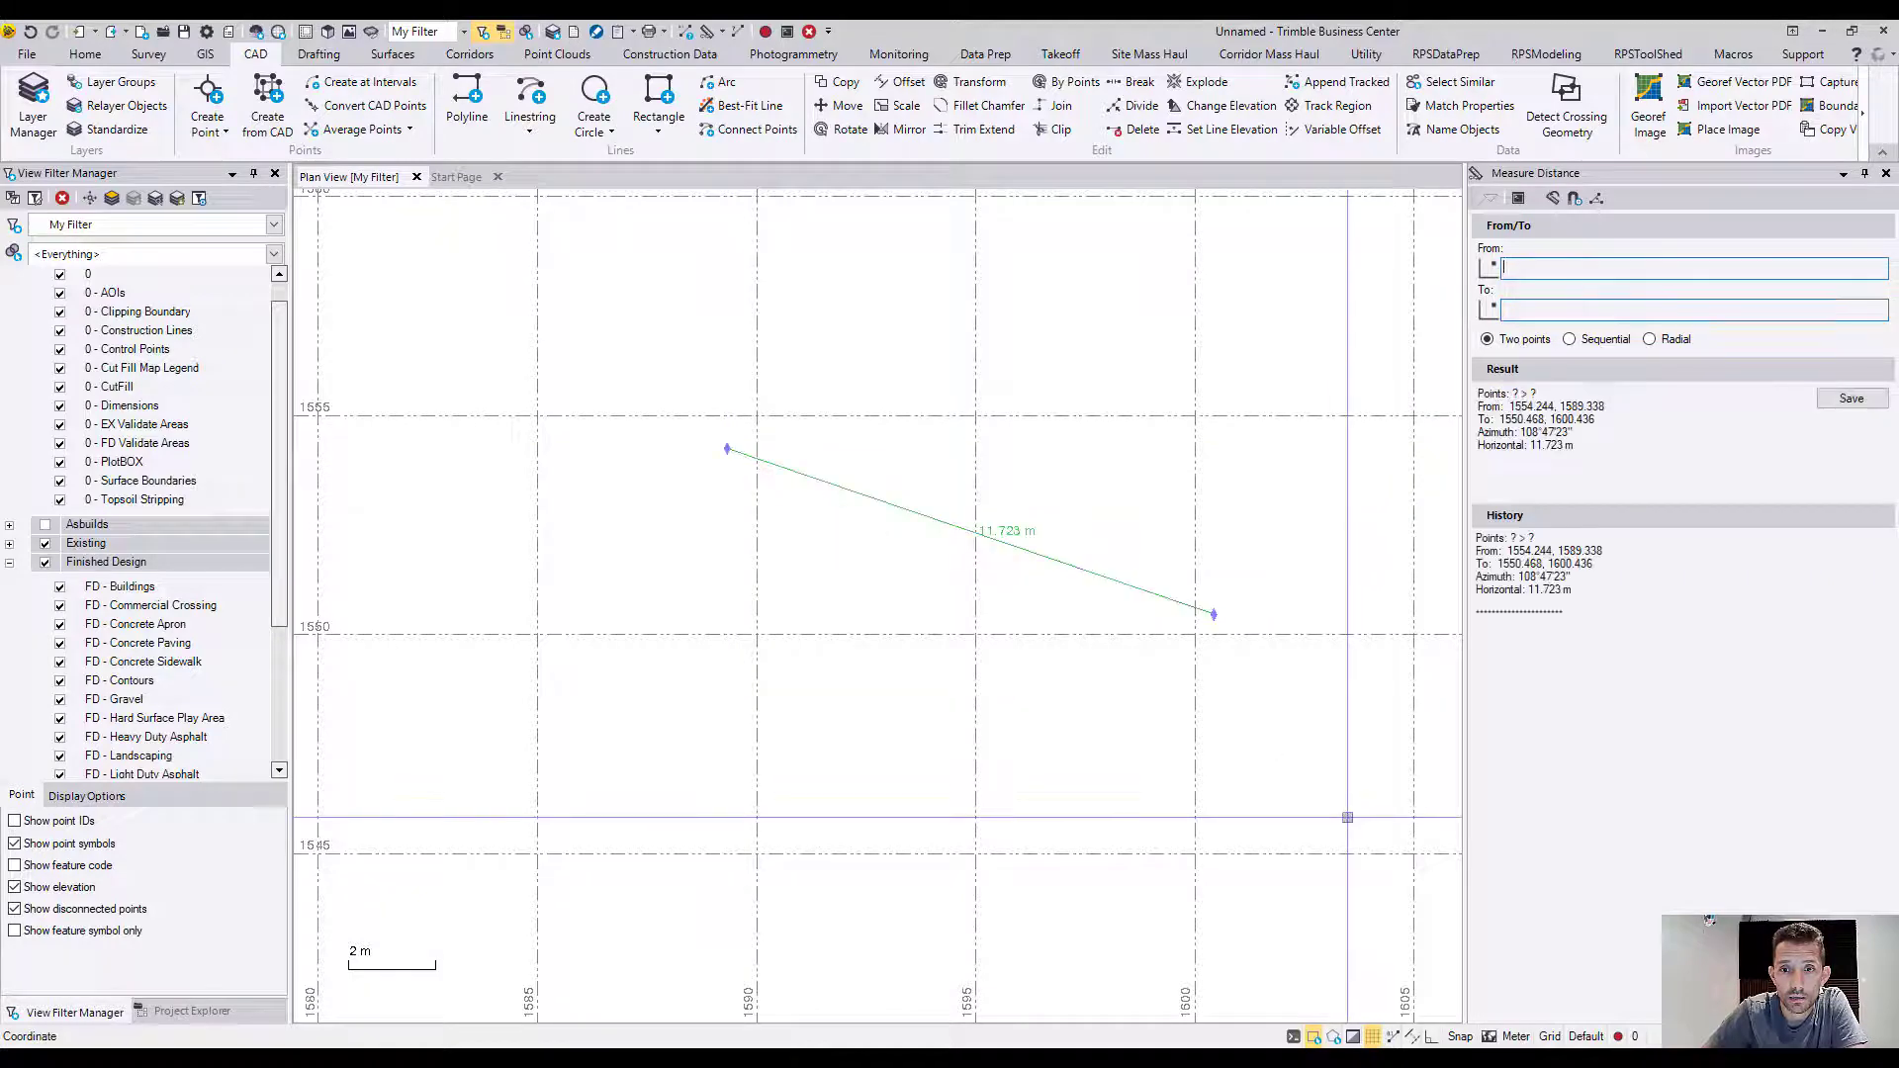
{"action": "scroll", "coordinate": [1098, 566], "scroll_direction": "up", "scroll_amount": 3}
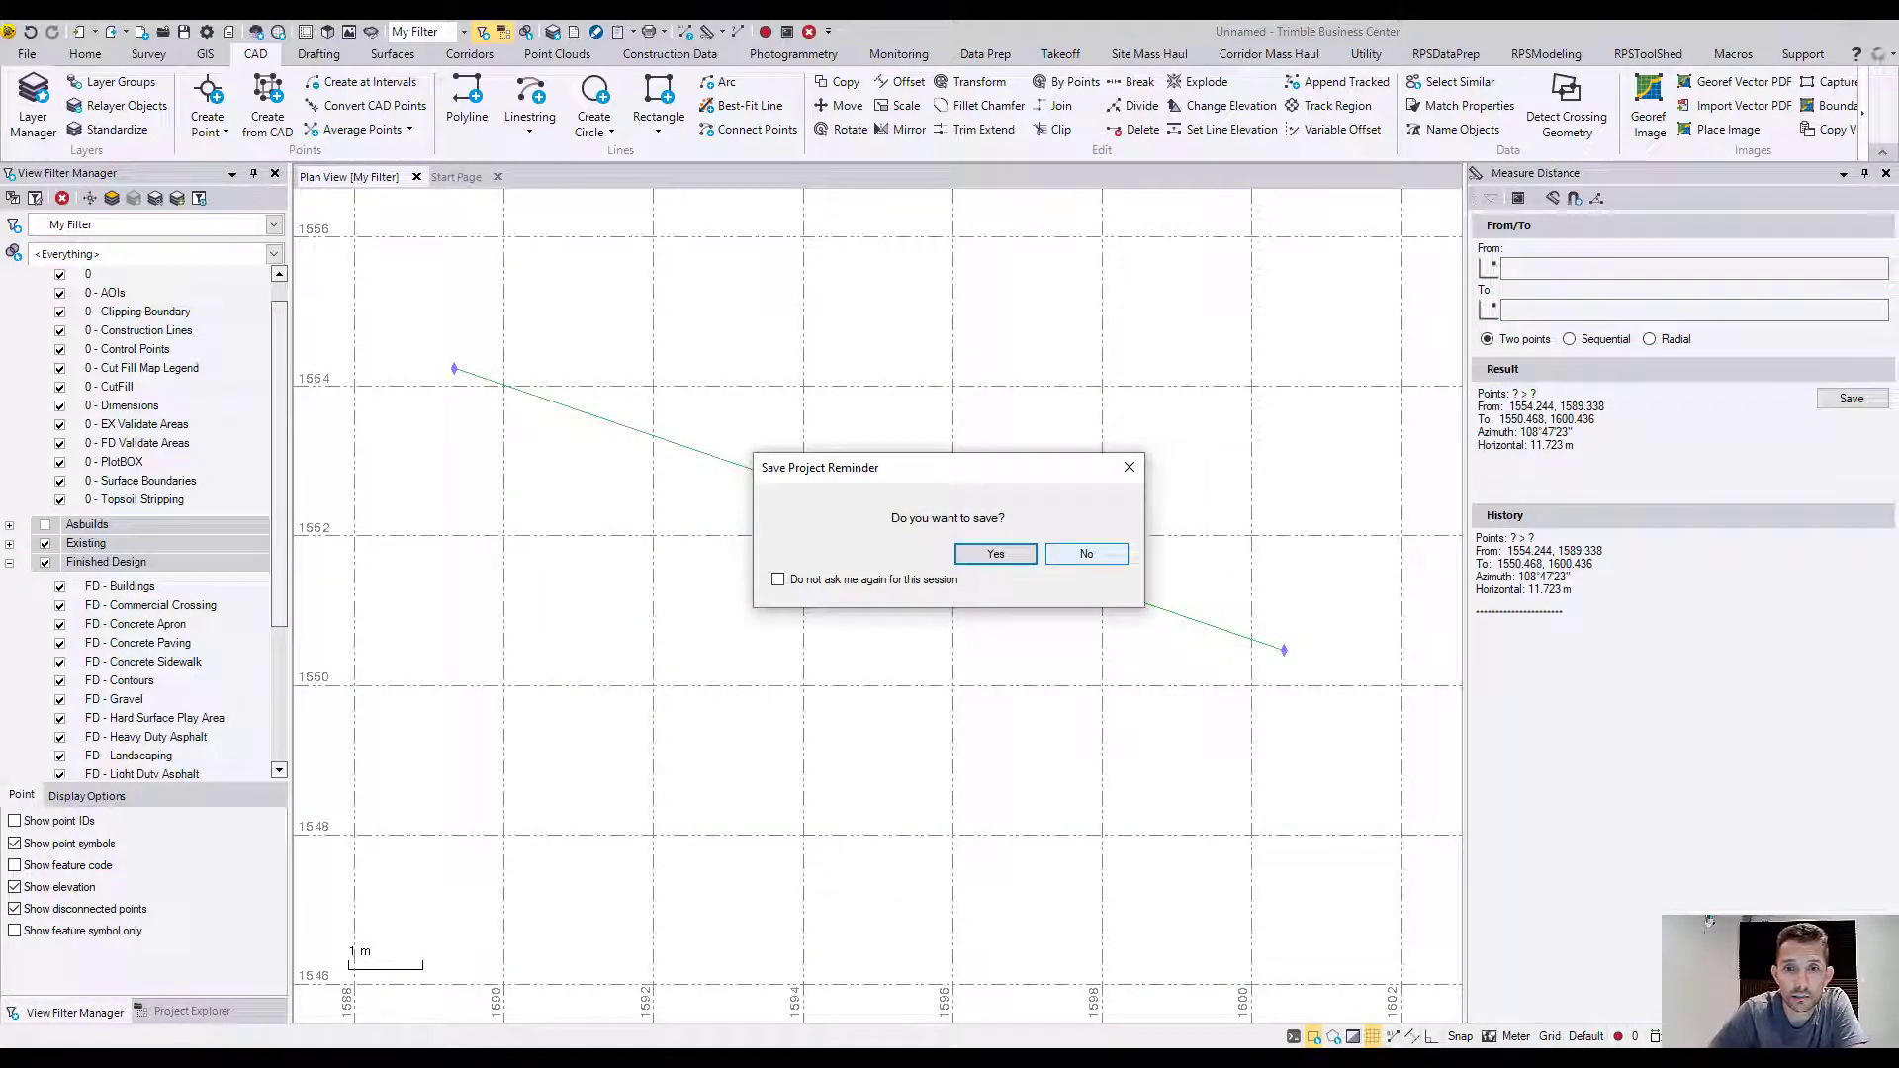
{"action": "left_click", "coordinate": [1129, 467]}
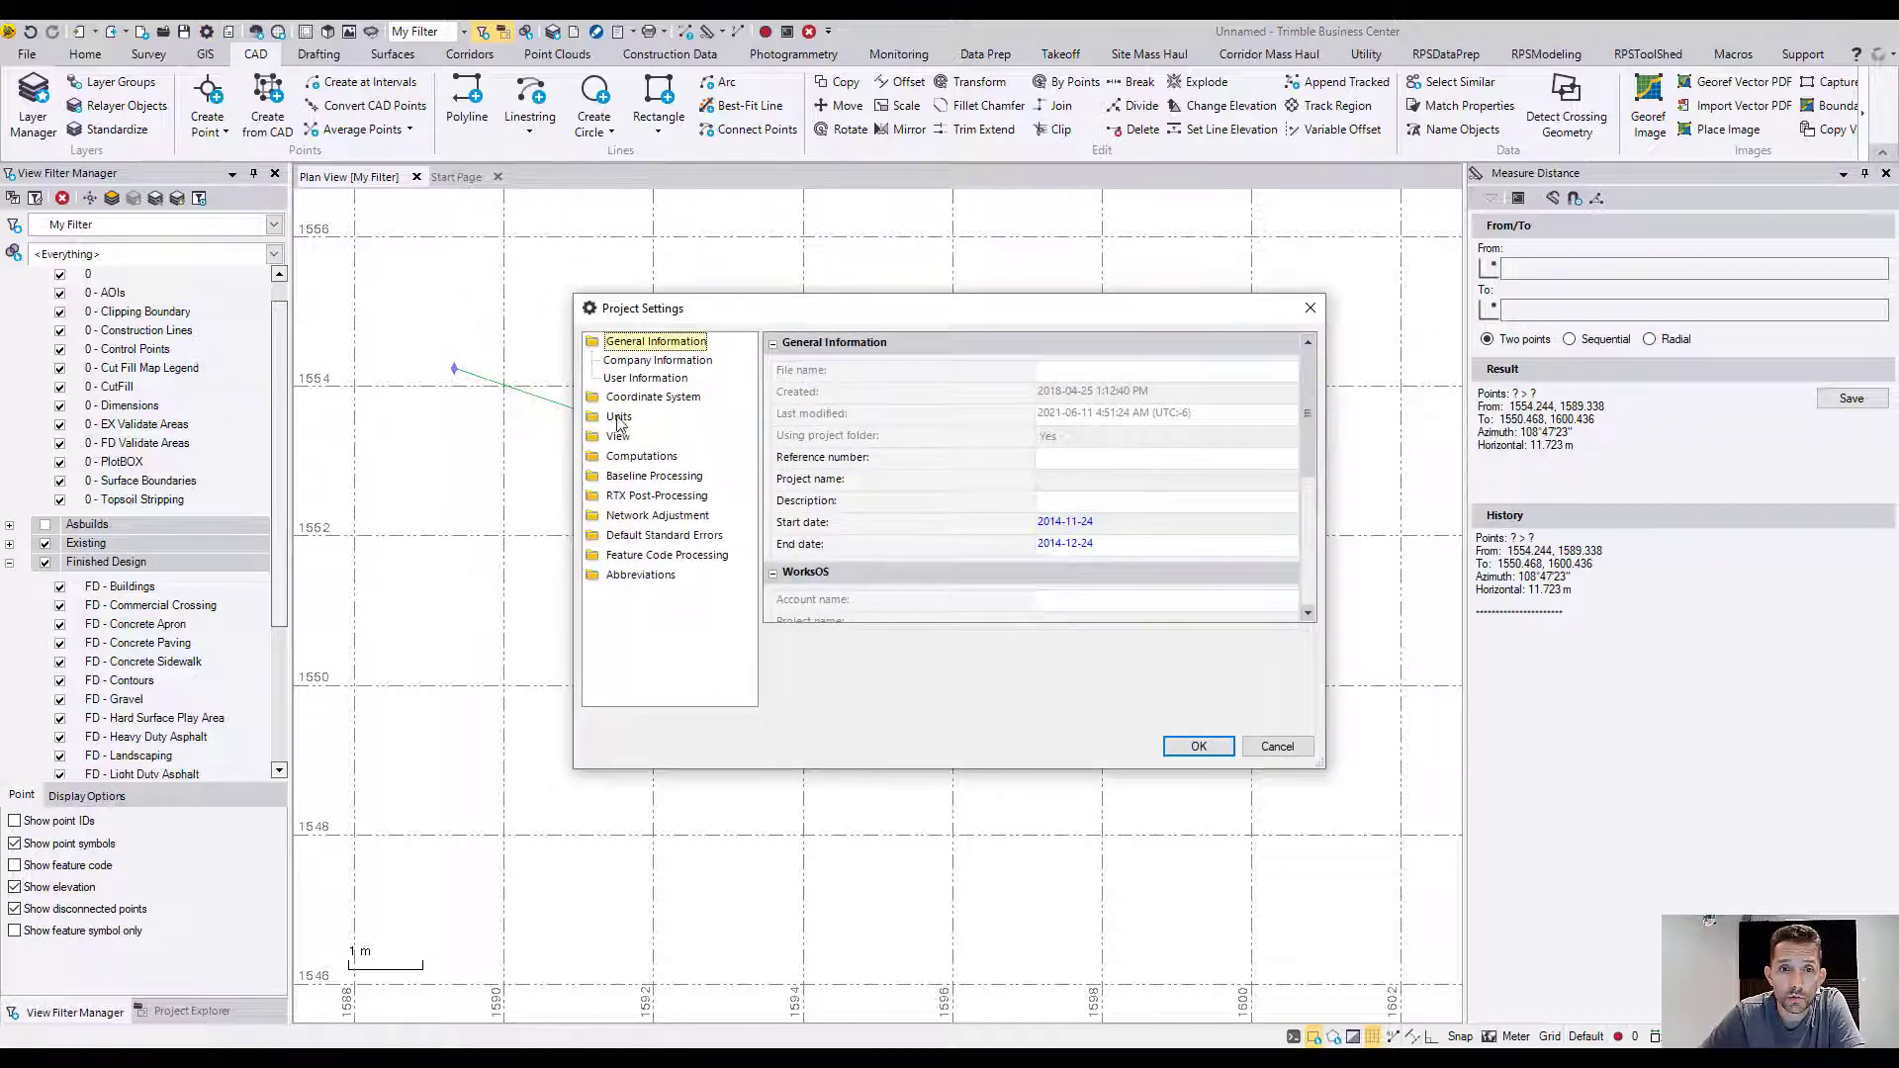
Set the project's alternate distance display unit to International foot in the project settings
{"action": "left_click", "coordinate": [618, 417]}
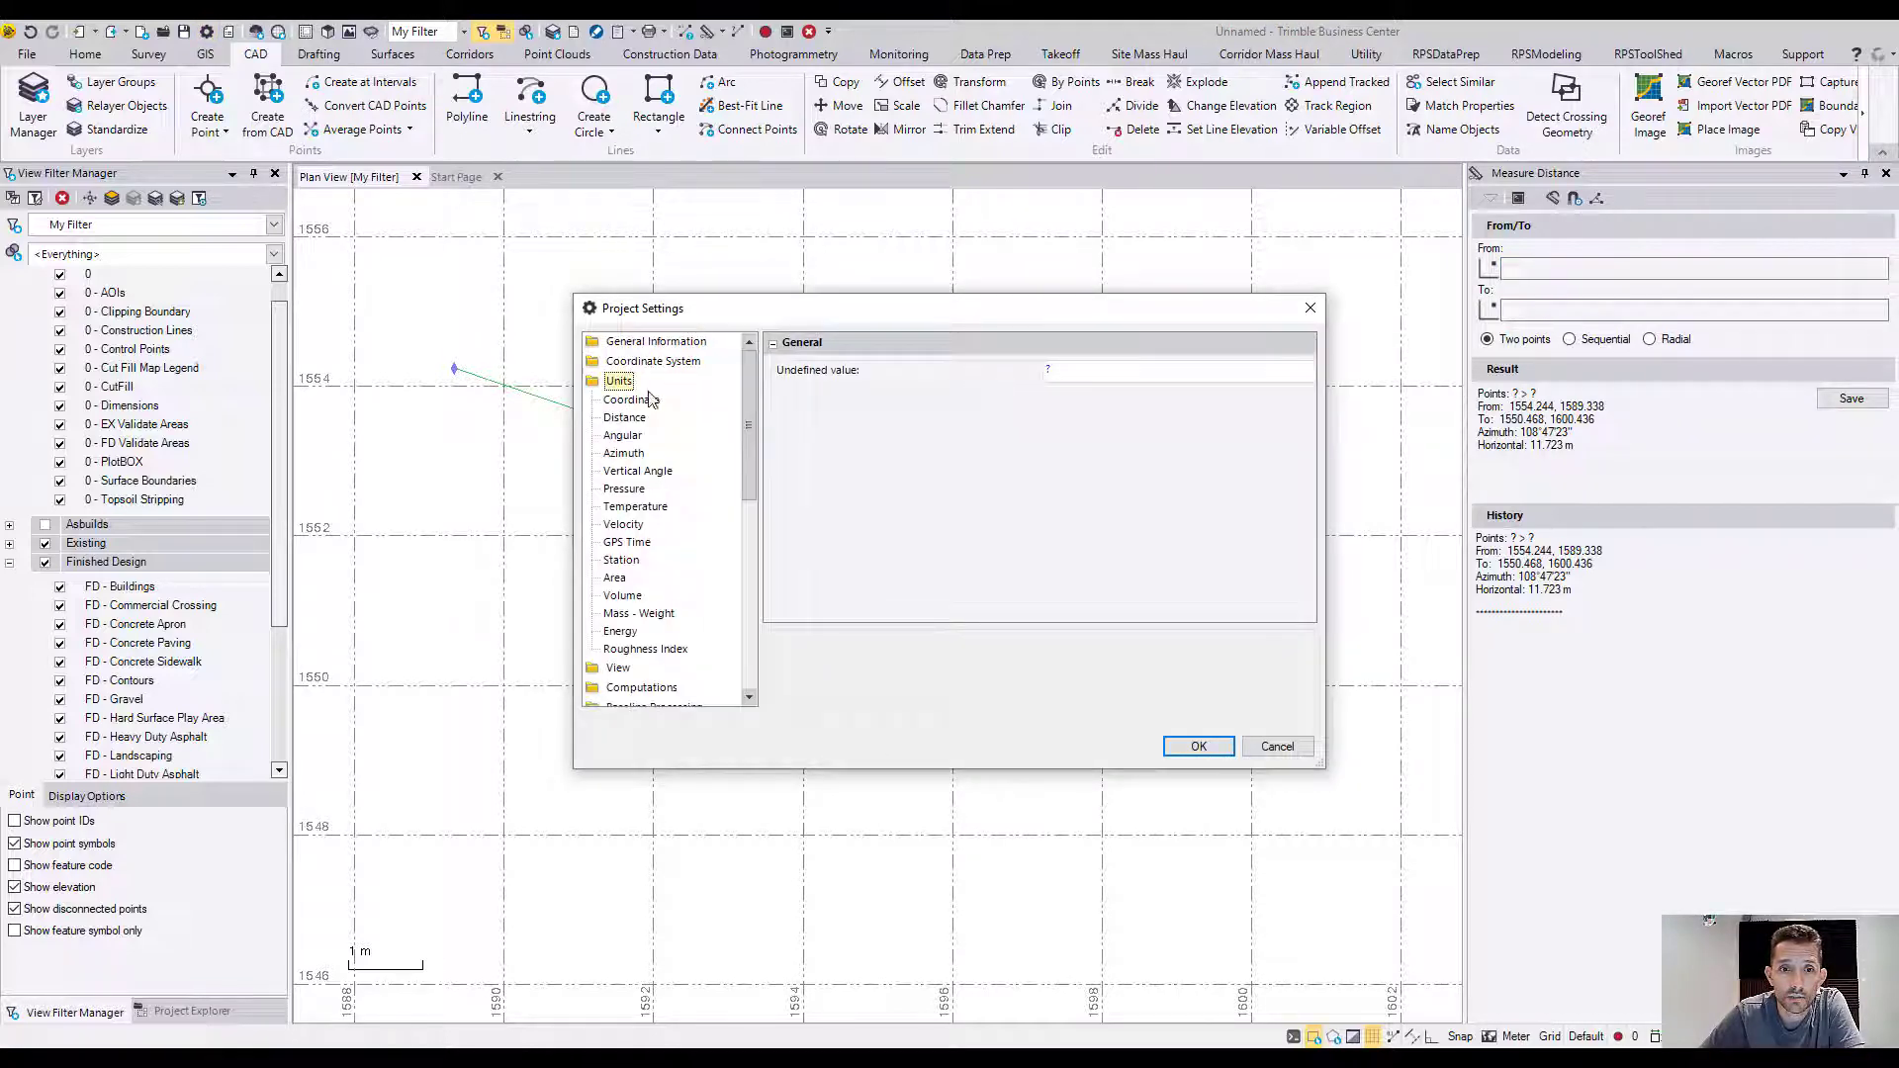
{"action": "left_click", "coordinate": [621, 421]}
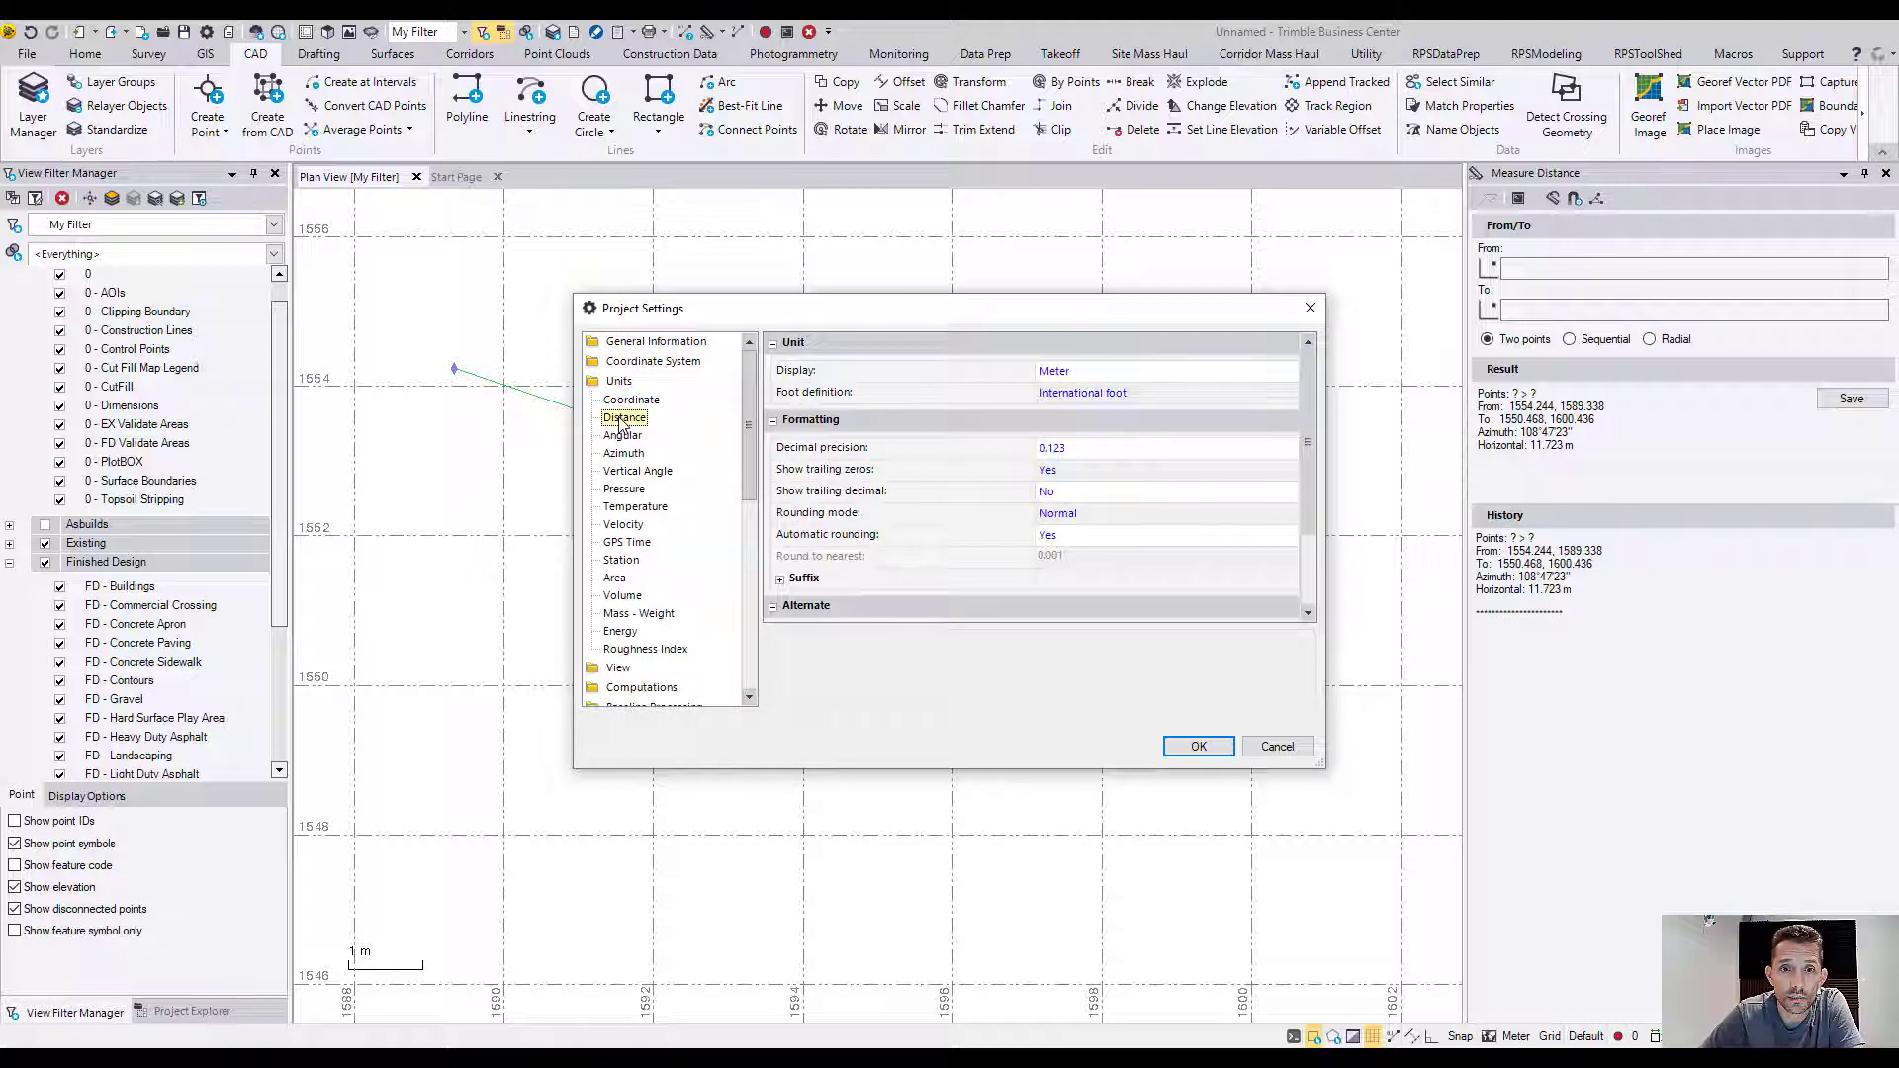
{"action": "left_click", "coordinate": [774, 607]}
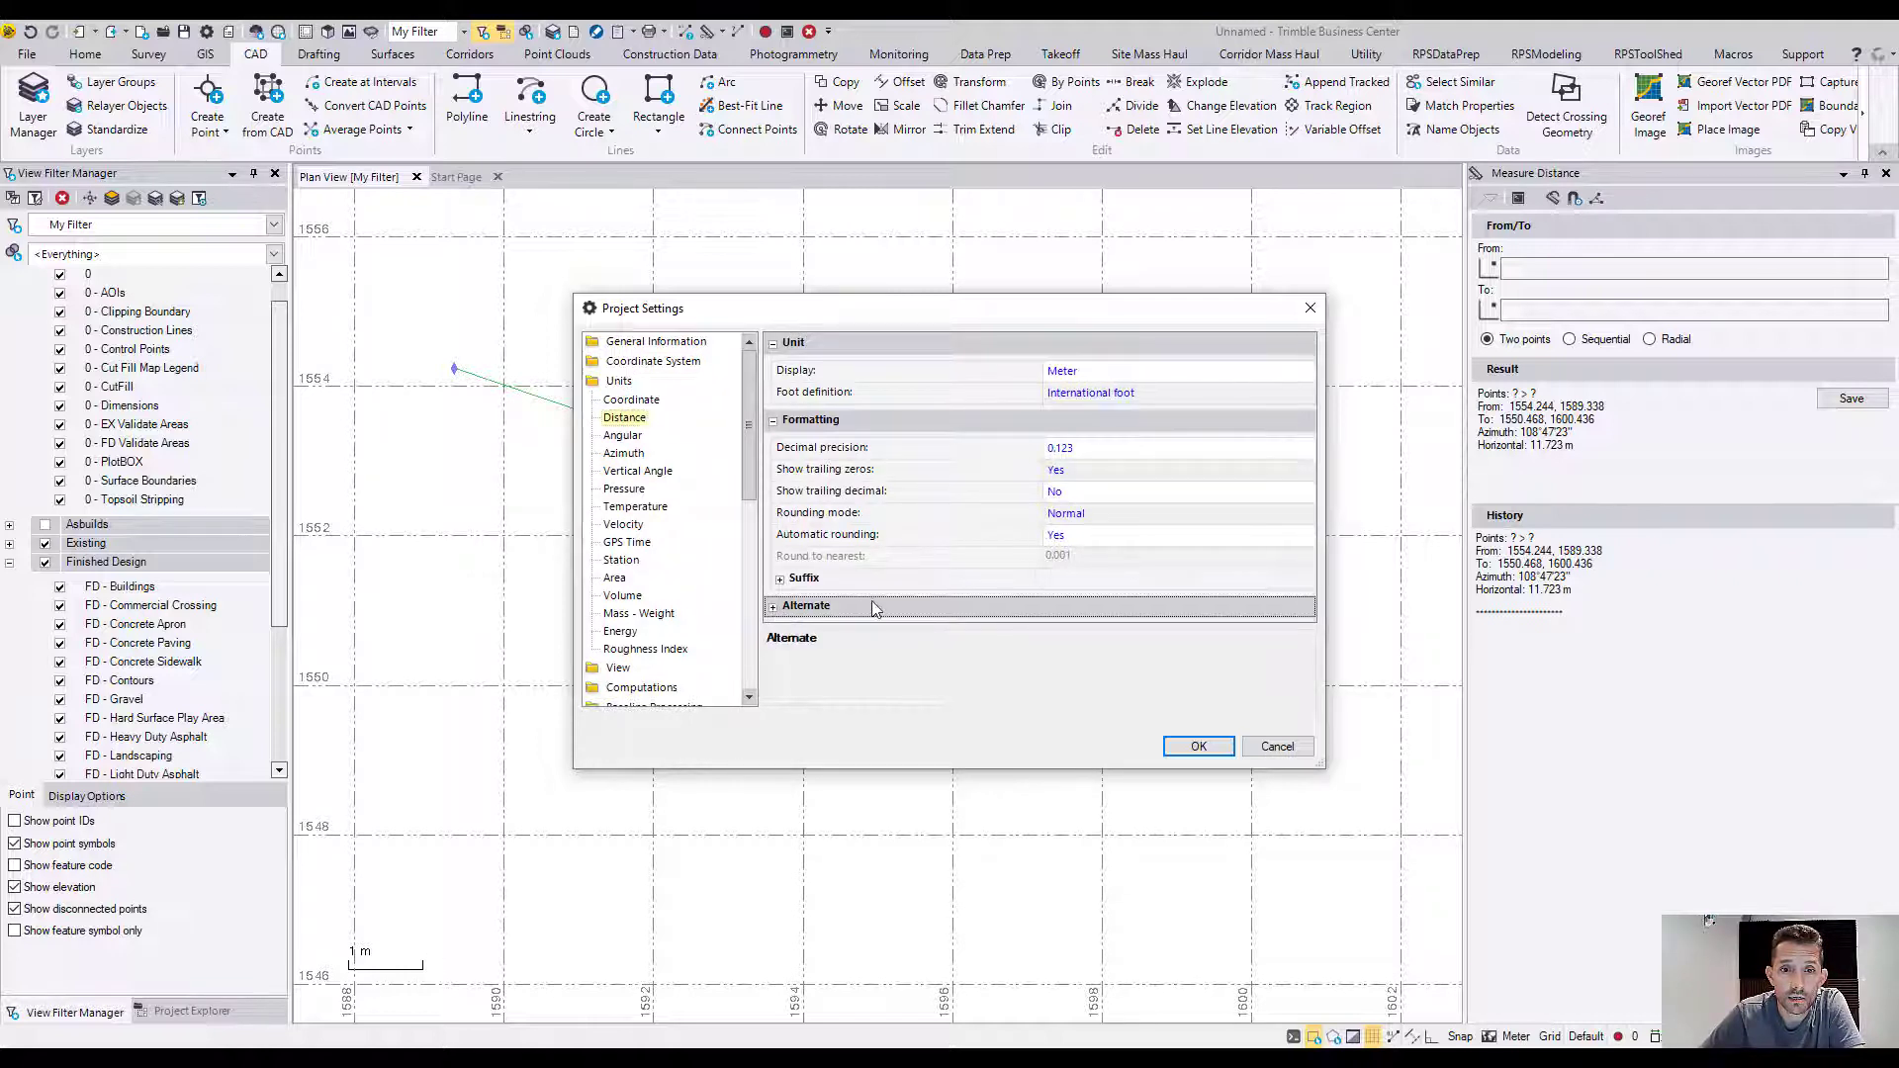
{"action": "left_click", "coordinate": [774, 606]}
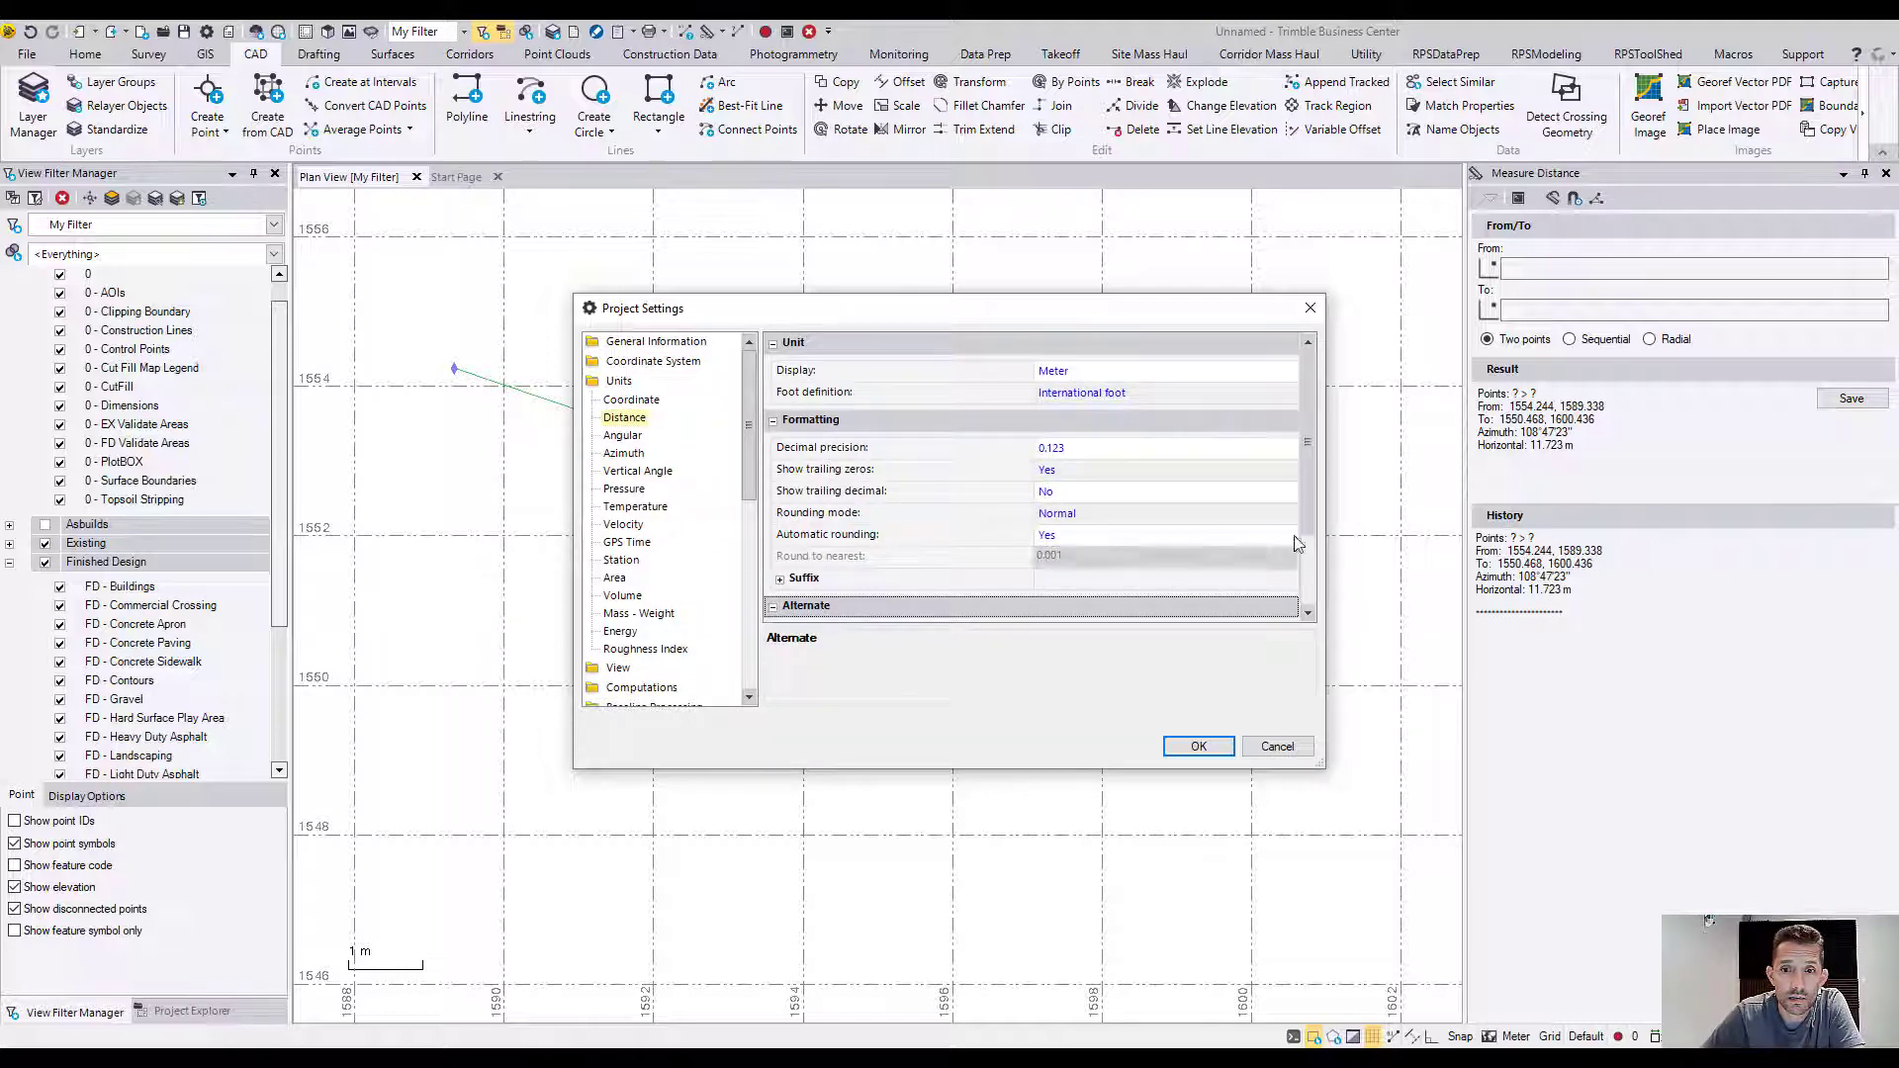
{"action": "scroll", "coordinate": [1298, 543], "scroll_direction": "down", "scroll_amount": 2}
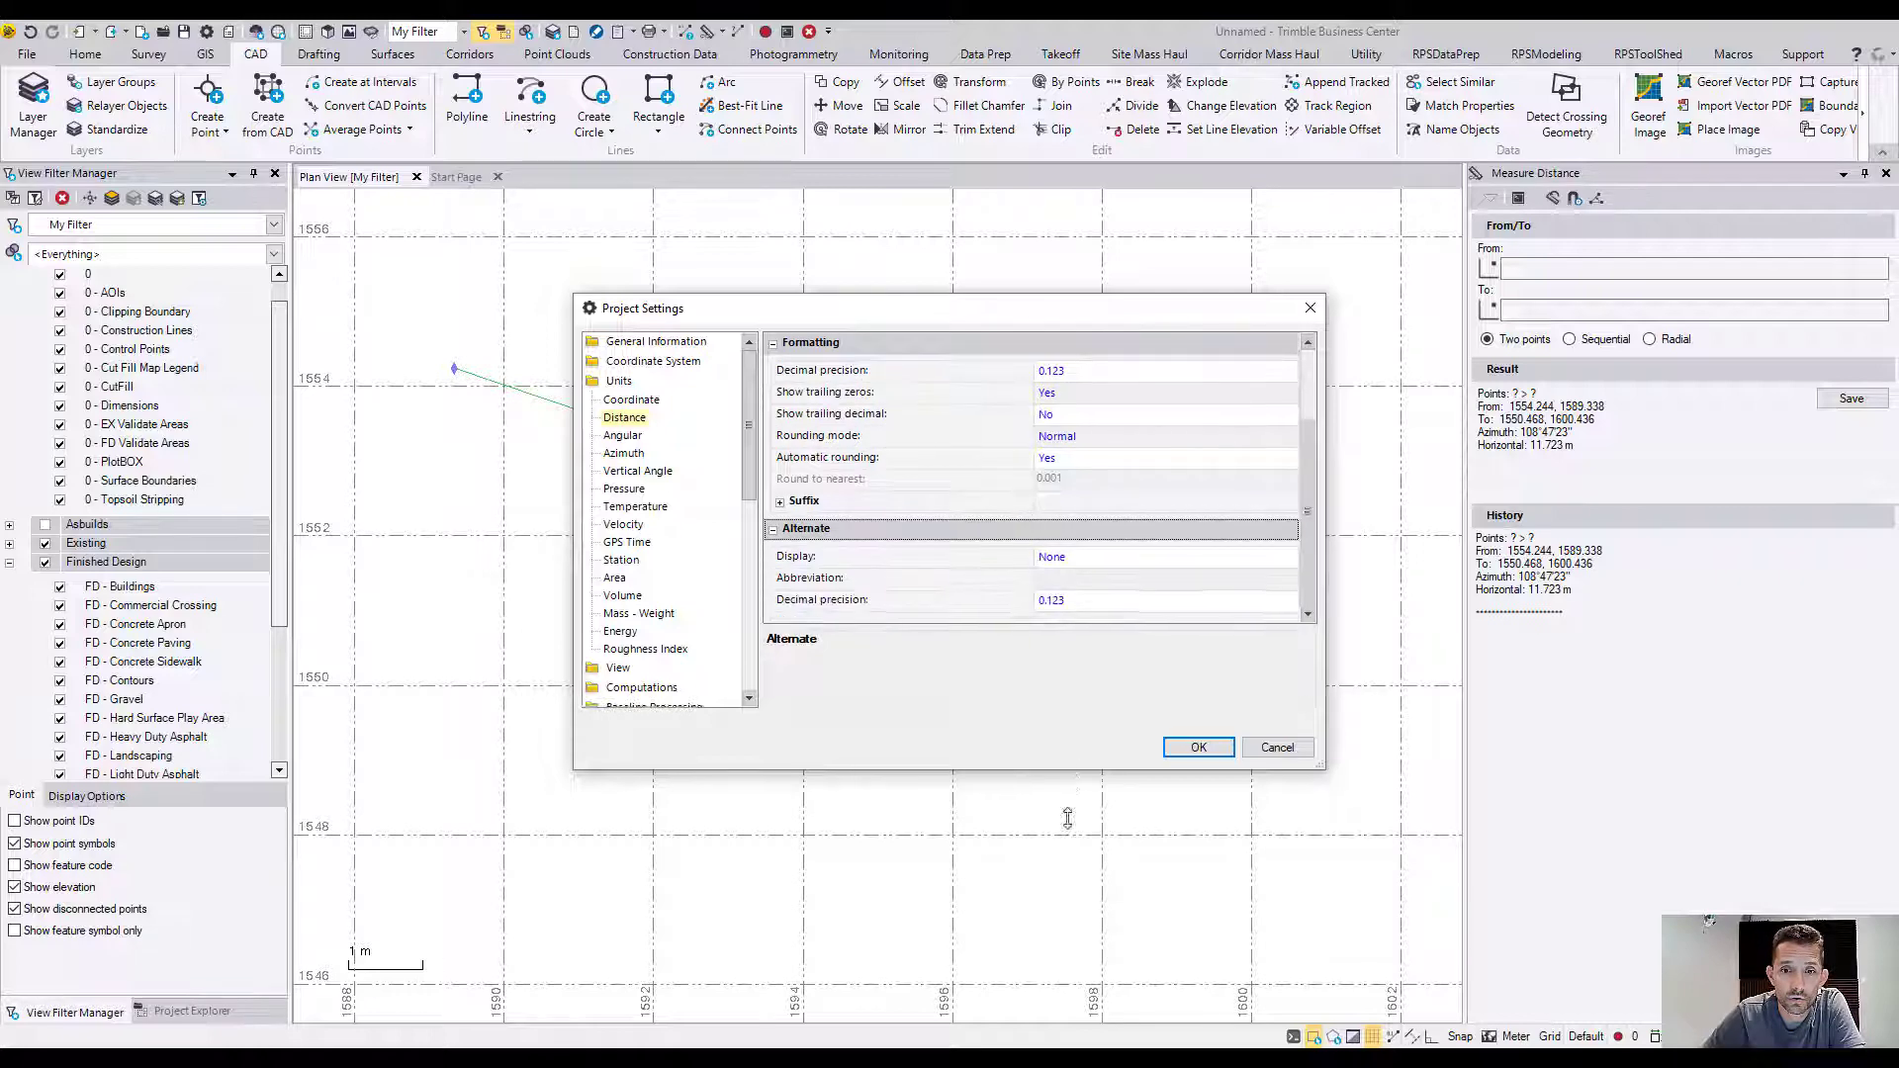
{"action": "left_click_drag", "start_coordinate": [1067, 818], "coordinate": [1067, 948]}
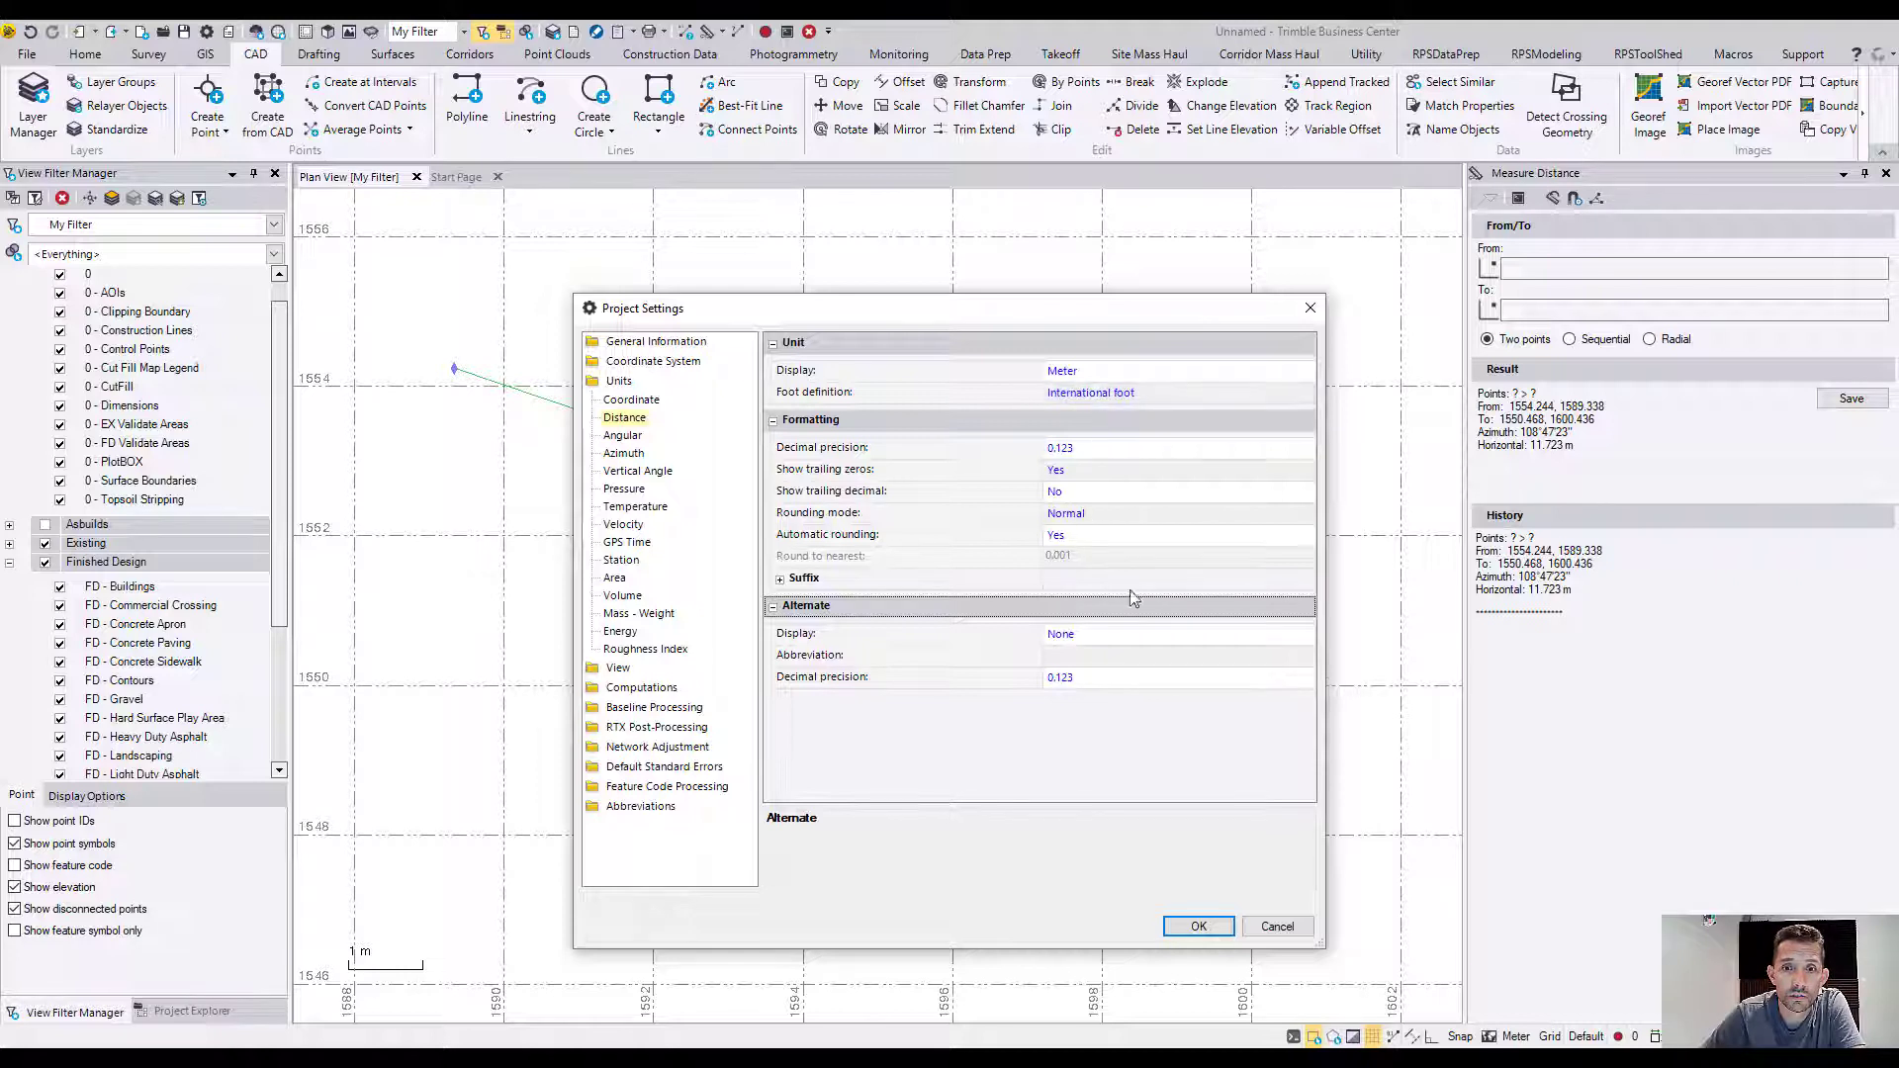
{"action": "left_click", "coordinate": [1105, 633]}
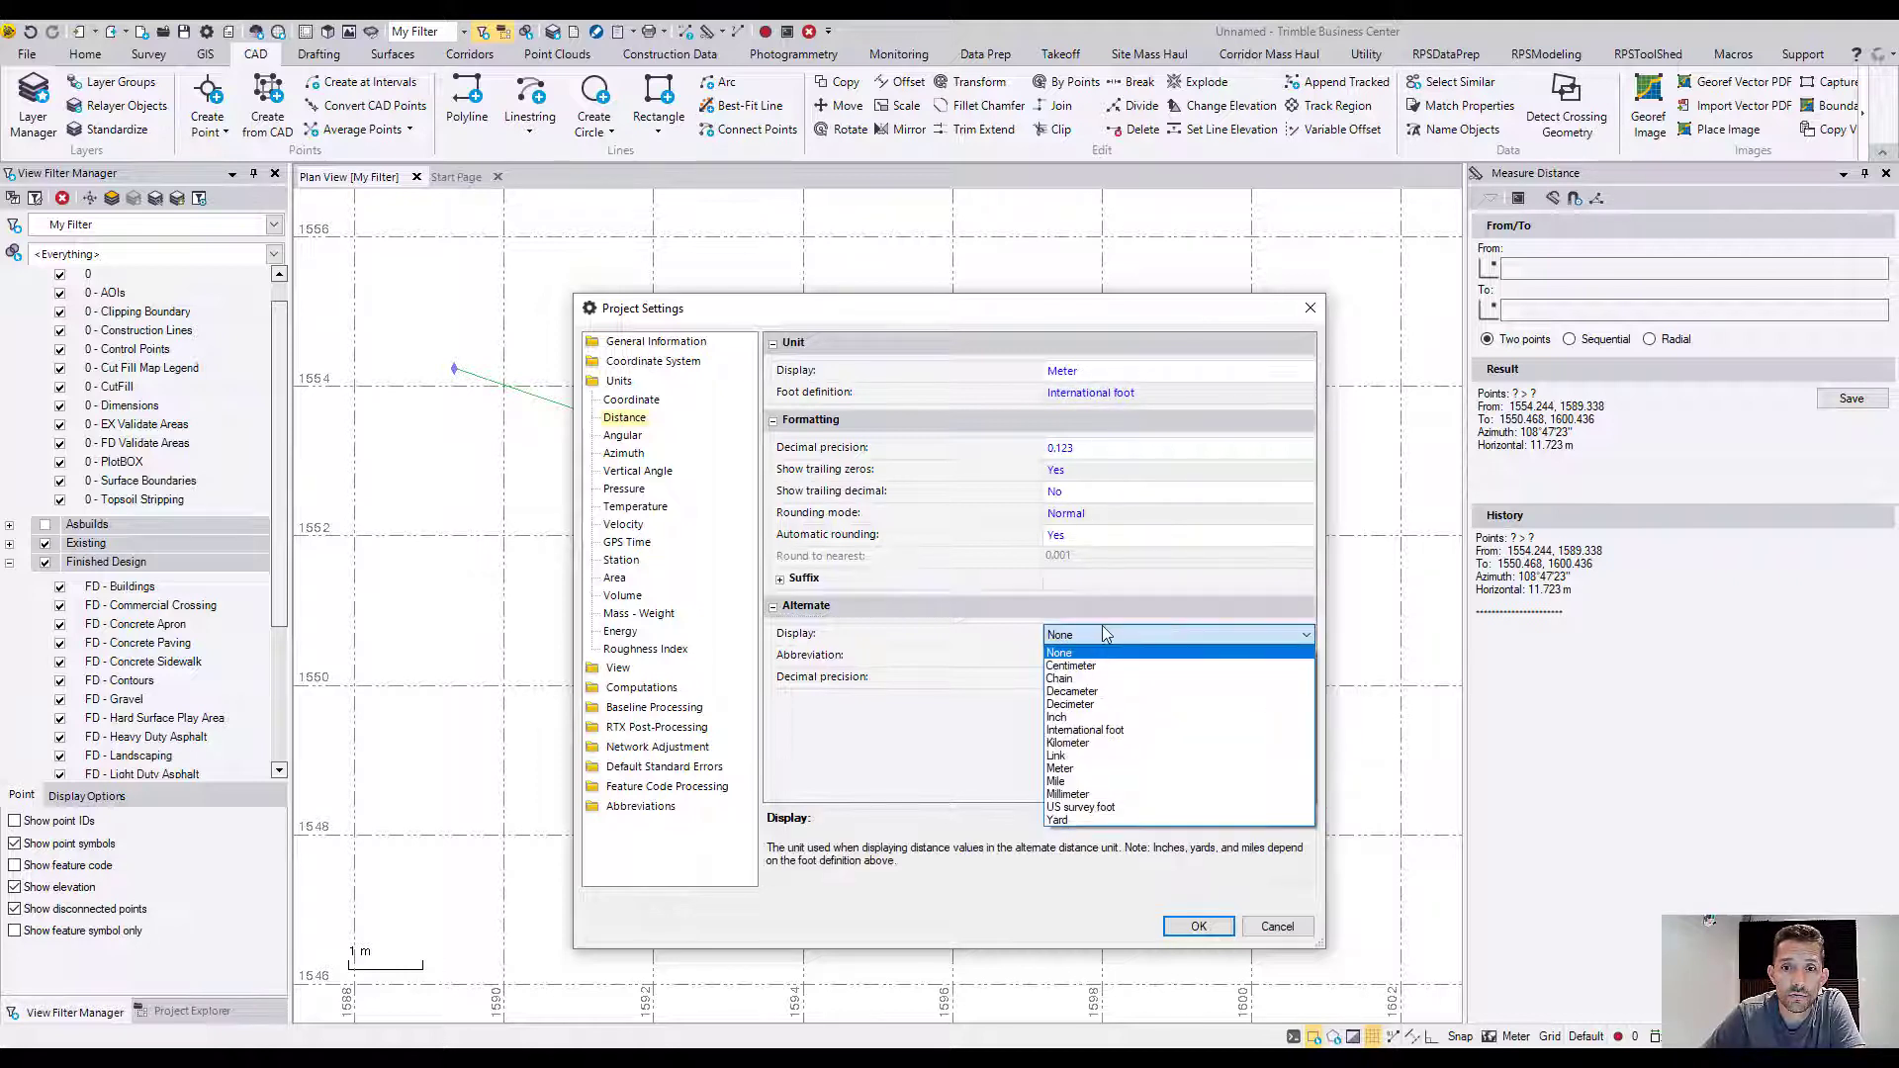
{"action": "left_click", "coordinate": [1105, 730]}
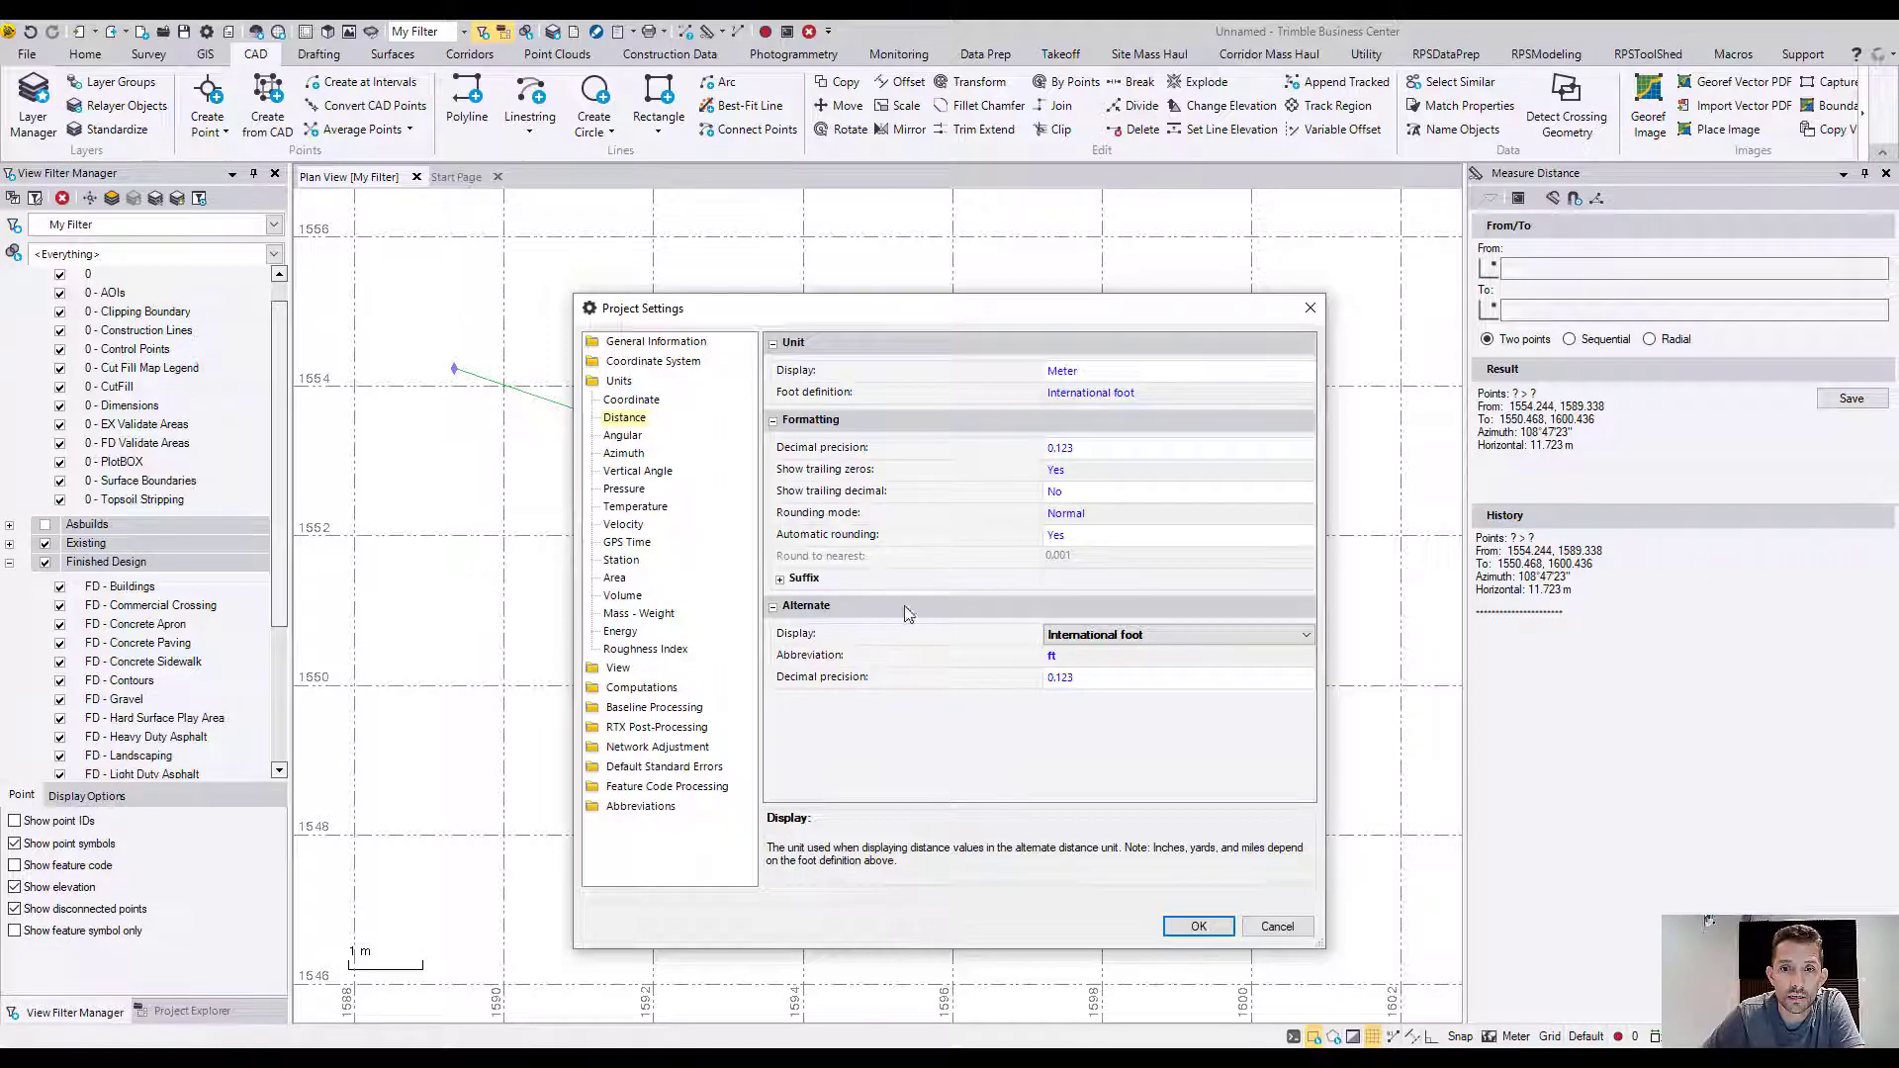
{"action": "left_click", "coordinate": [1198, 927]}
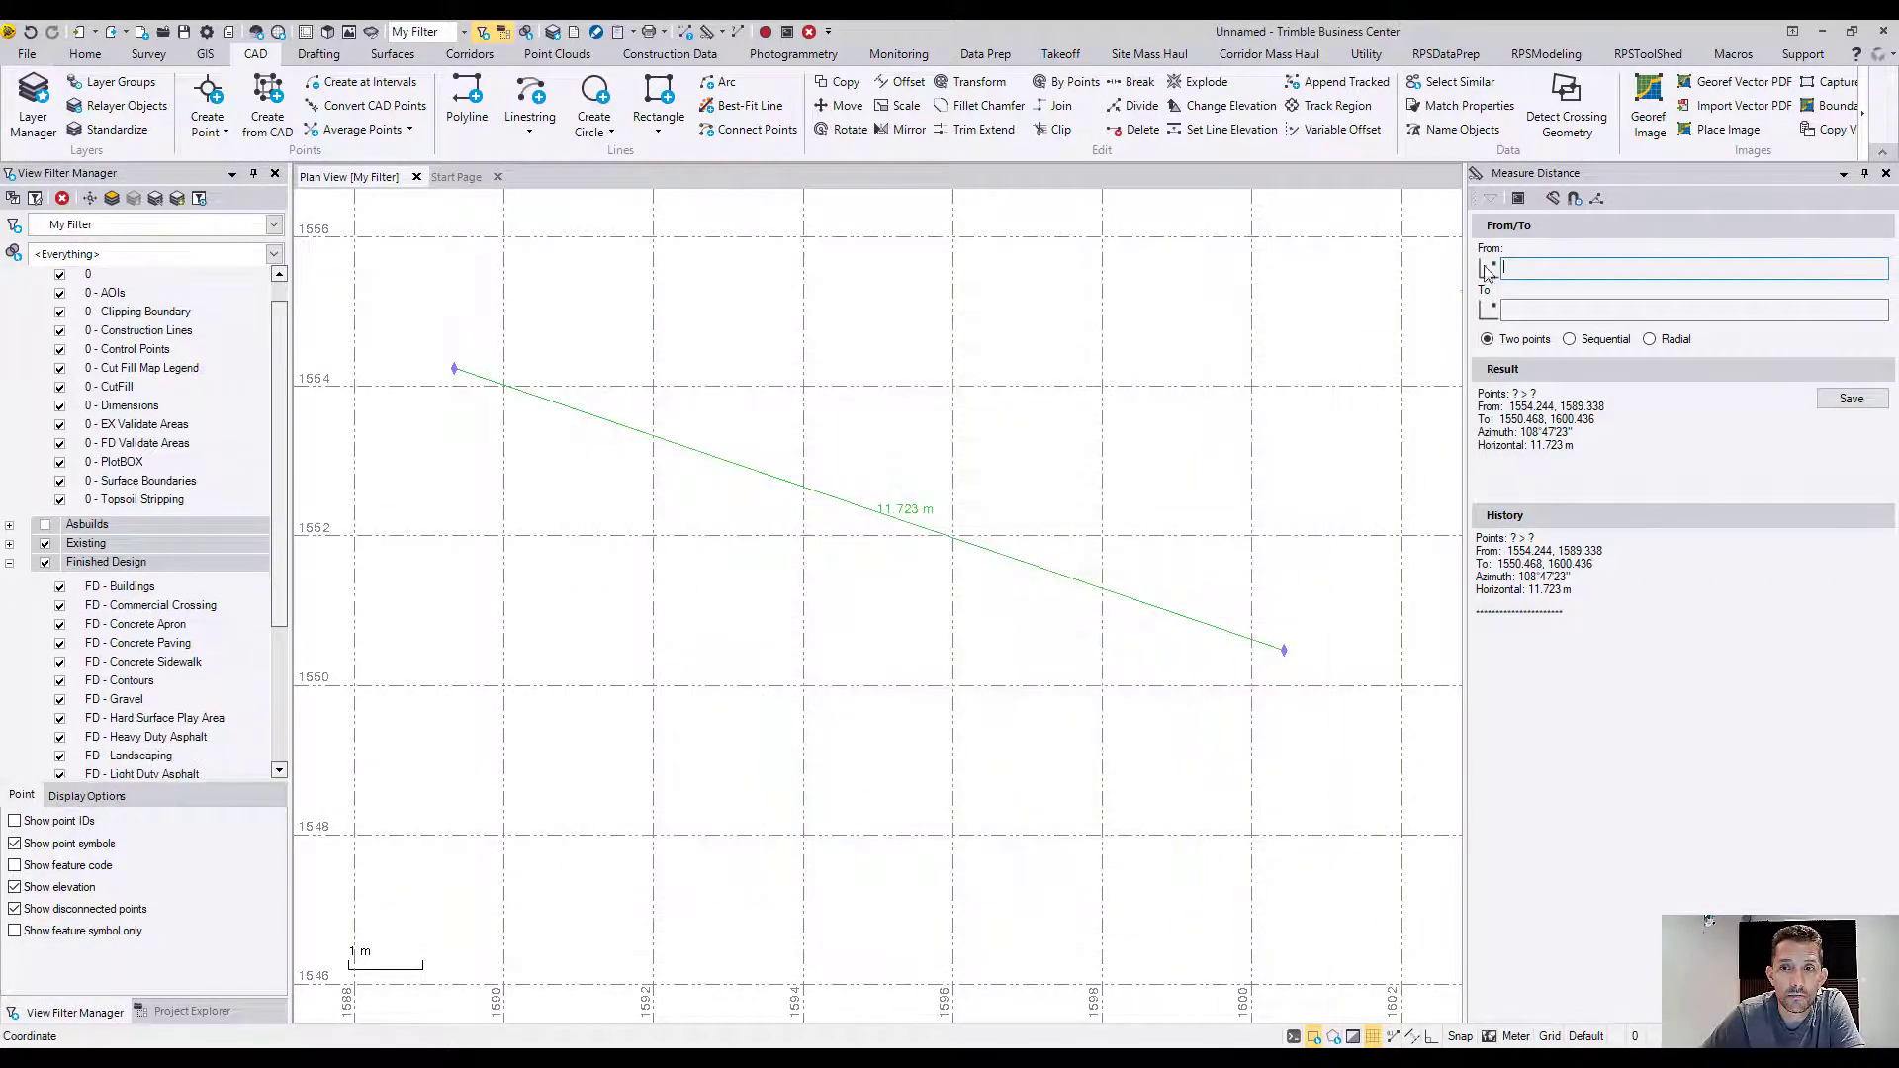
Restart the distance measurement, measure the polyline between its endpoints again and inspect its distance label
{"action": "left_click", "coordinate": [1885, 173]}
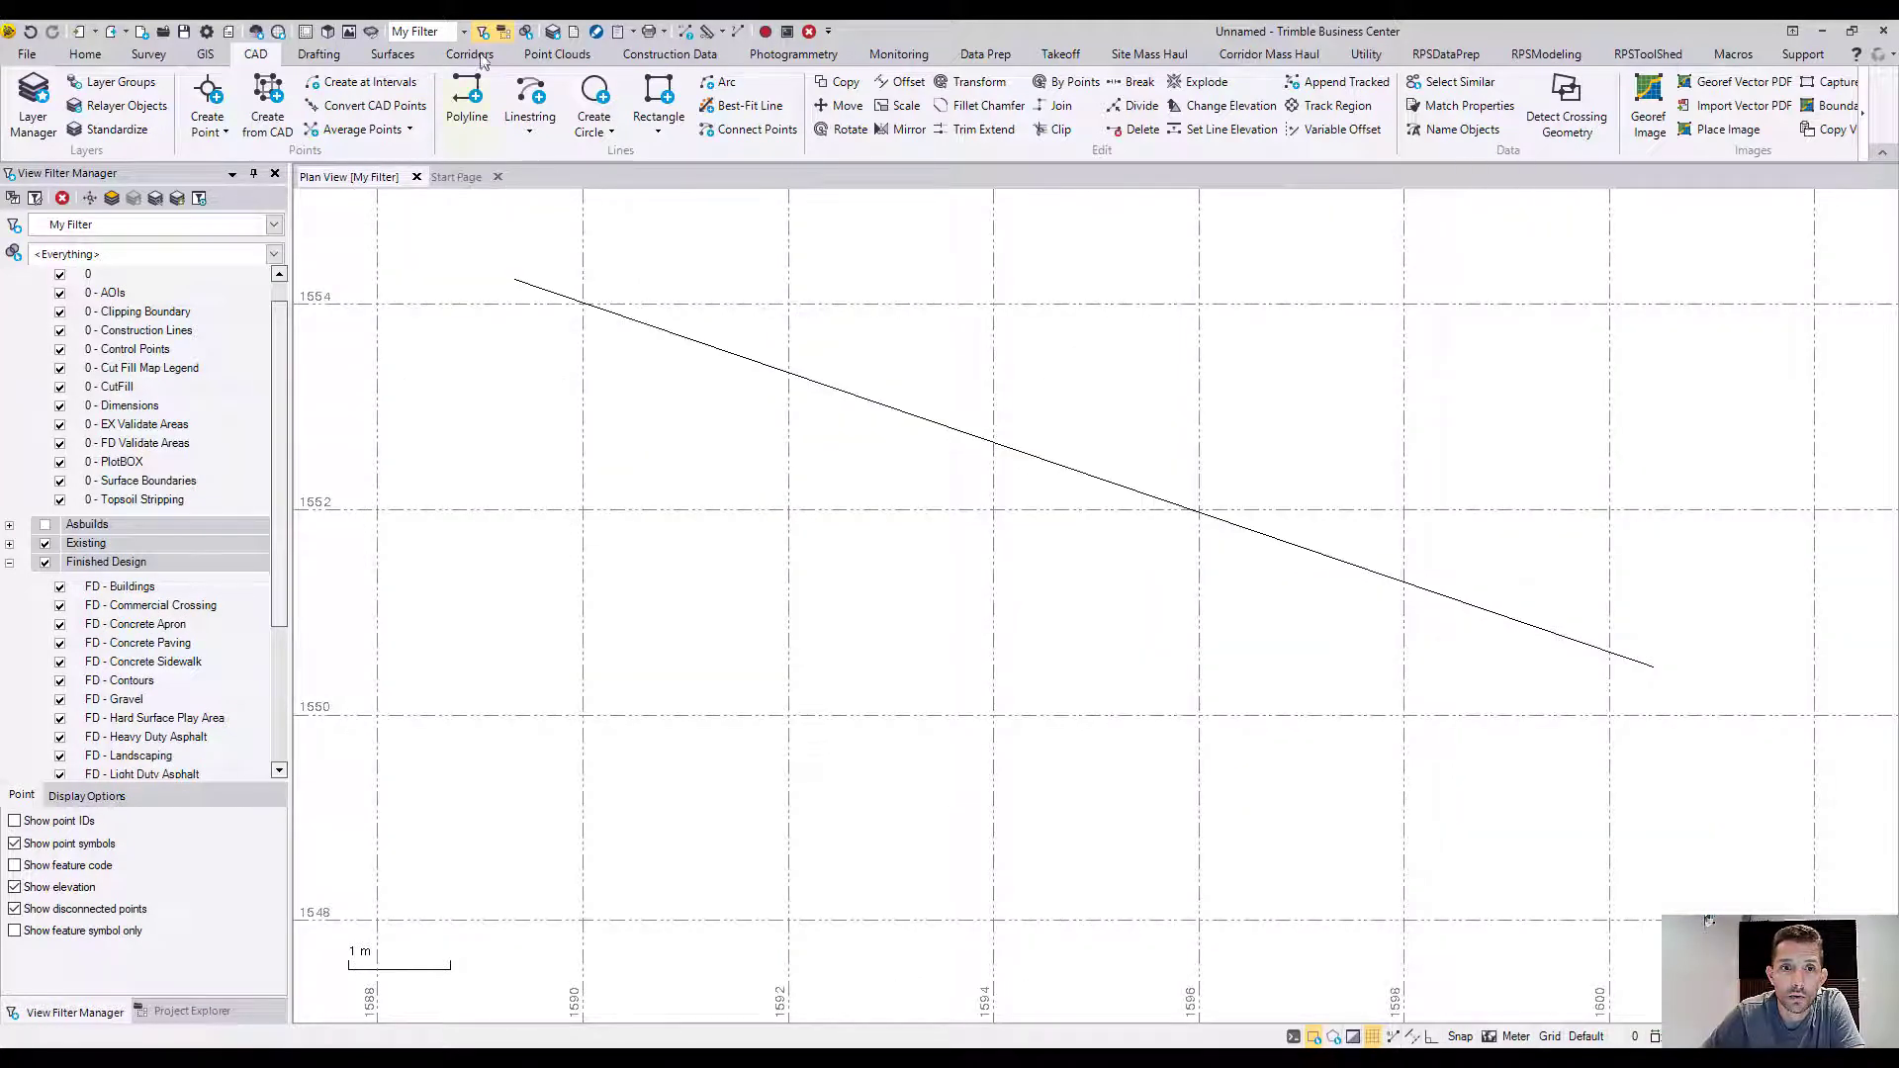
{"action": "left_click", "coordinate": [706, 32]}
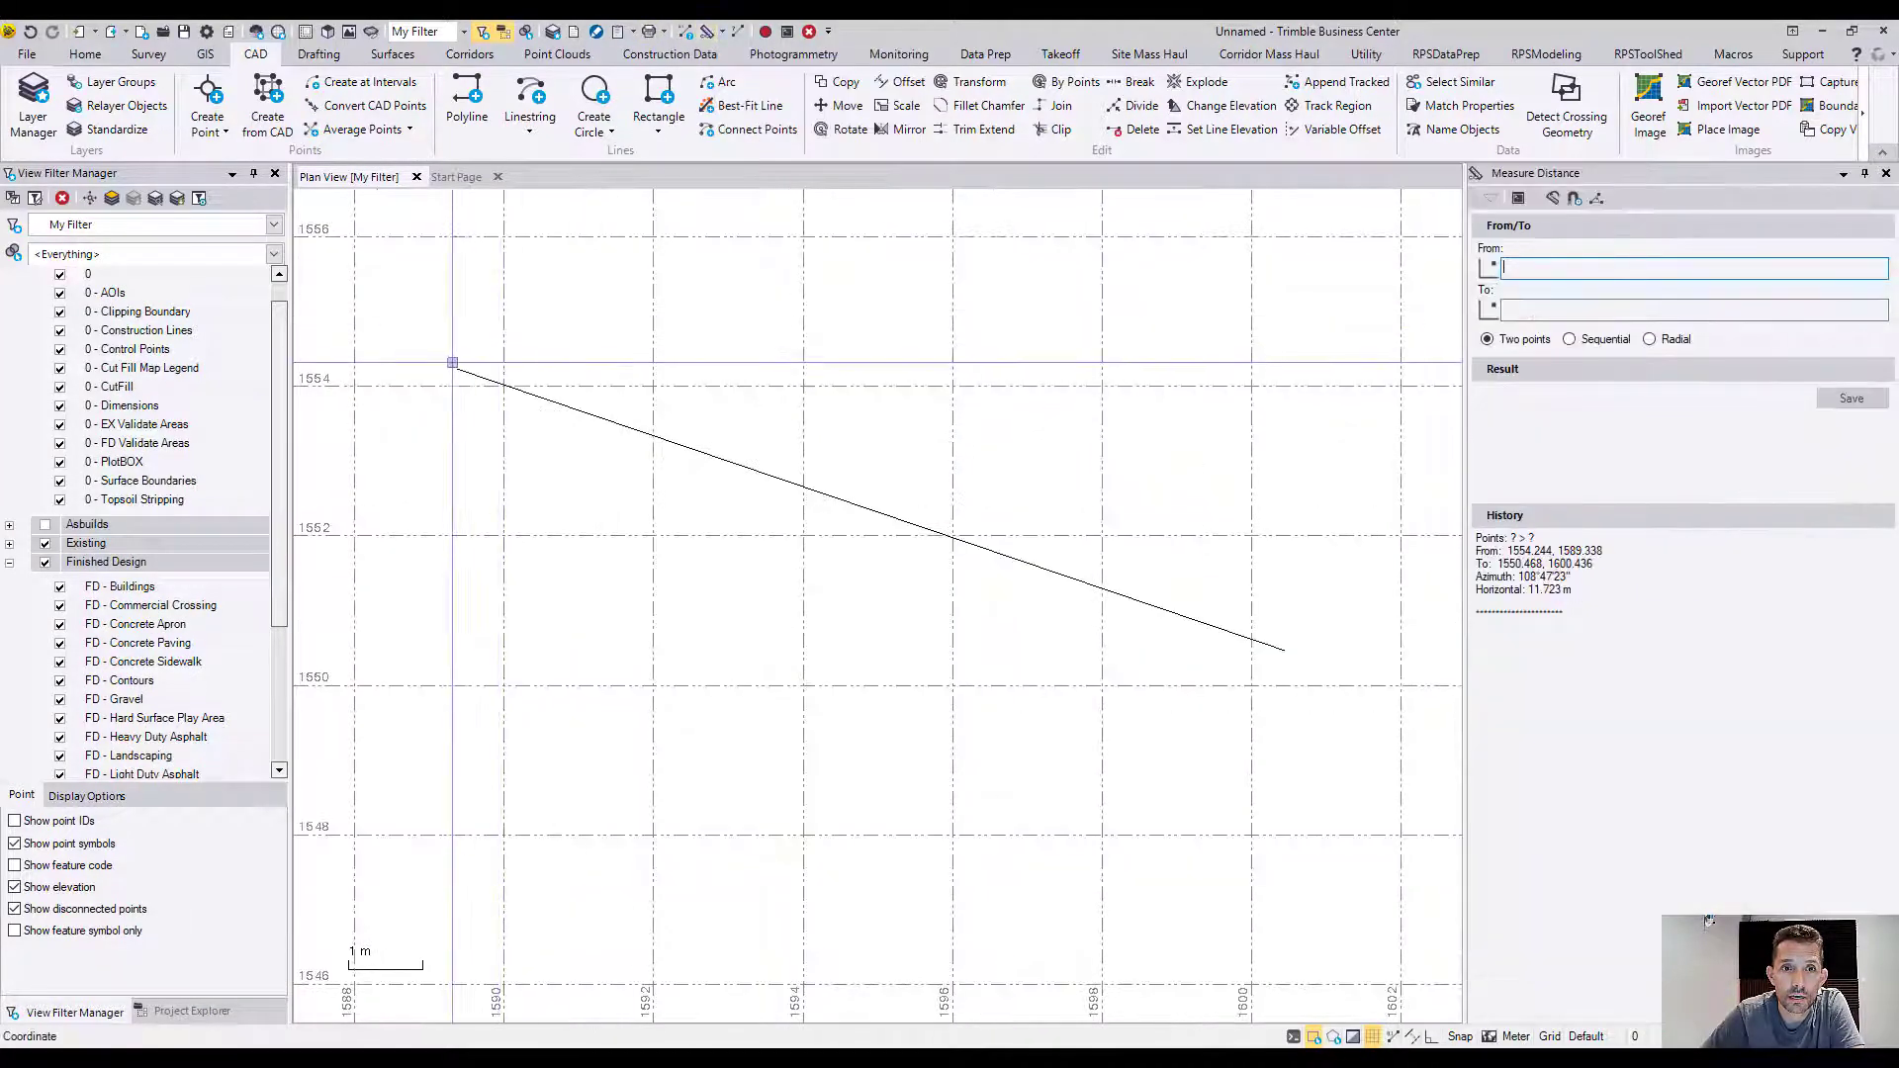
{"action": "left_click", "coordinate": [454, 368]}
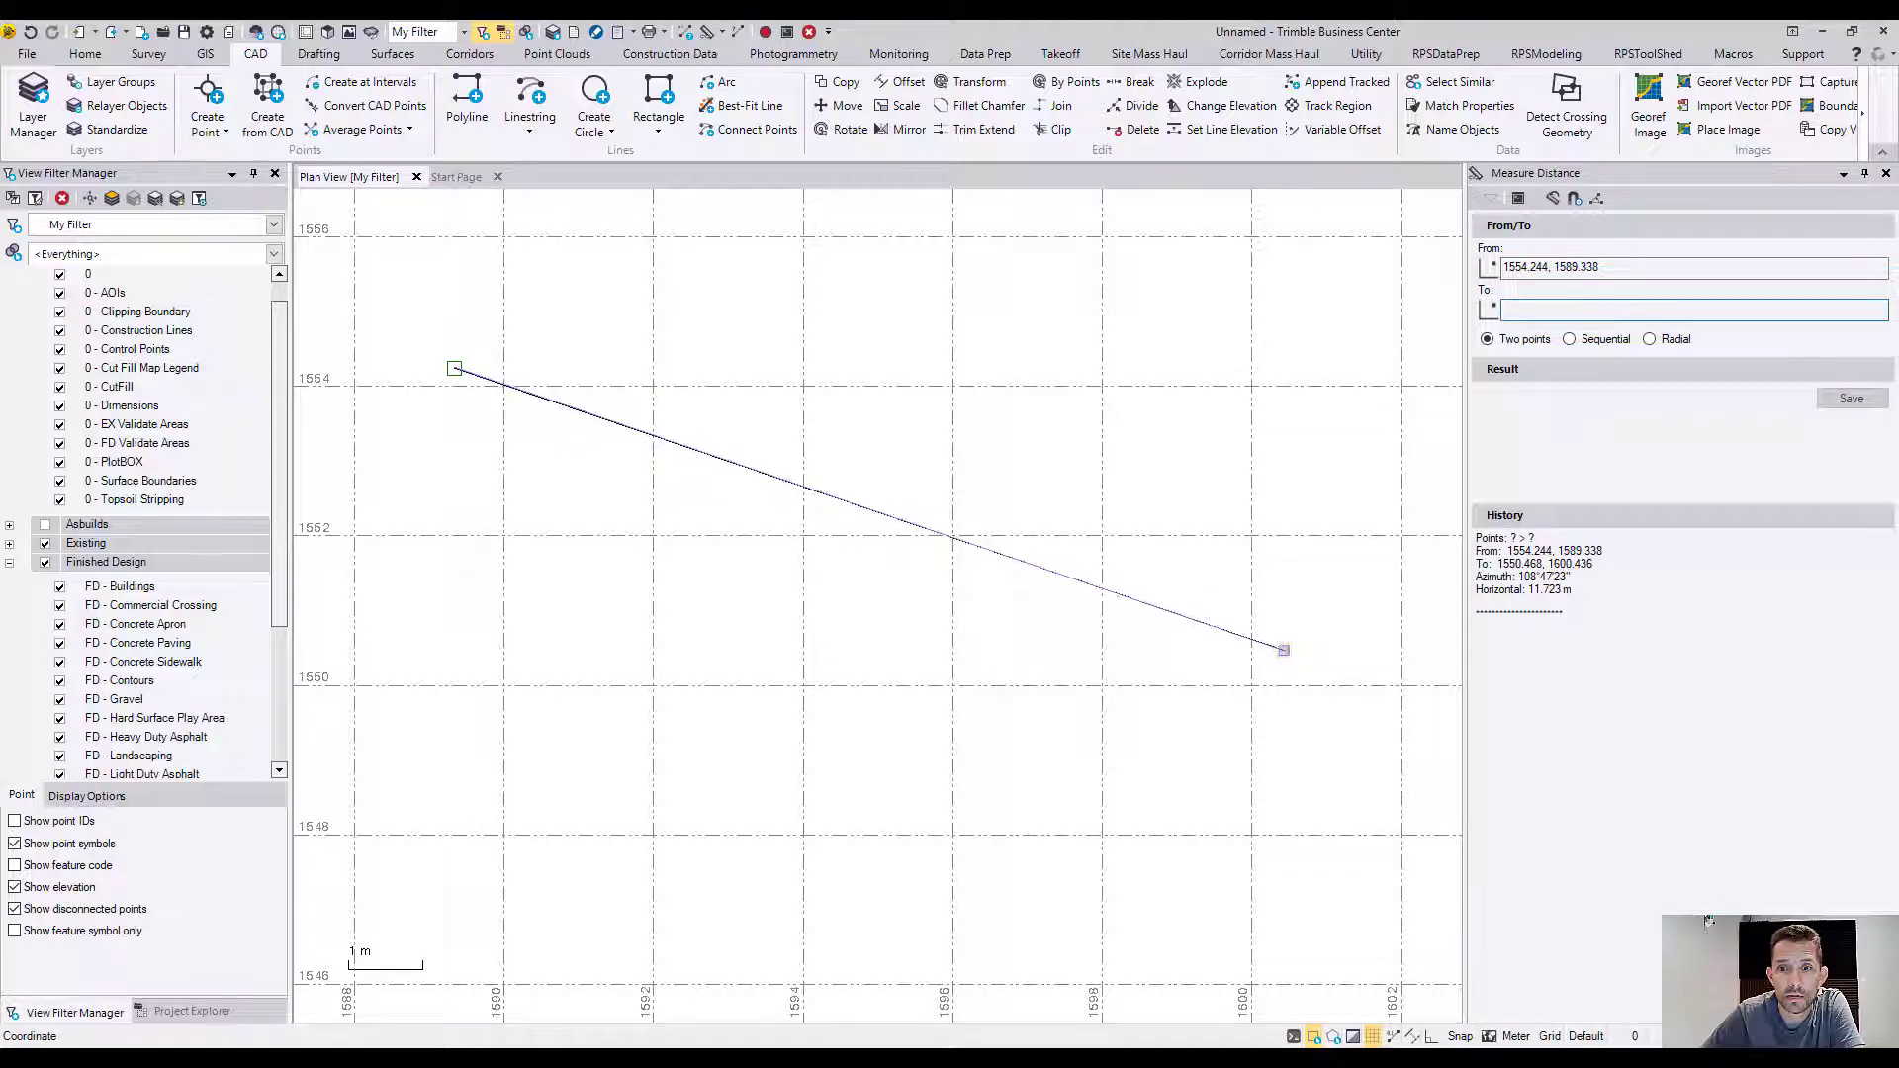
{"action": "left_click", "coordinate": [1284, 650]}
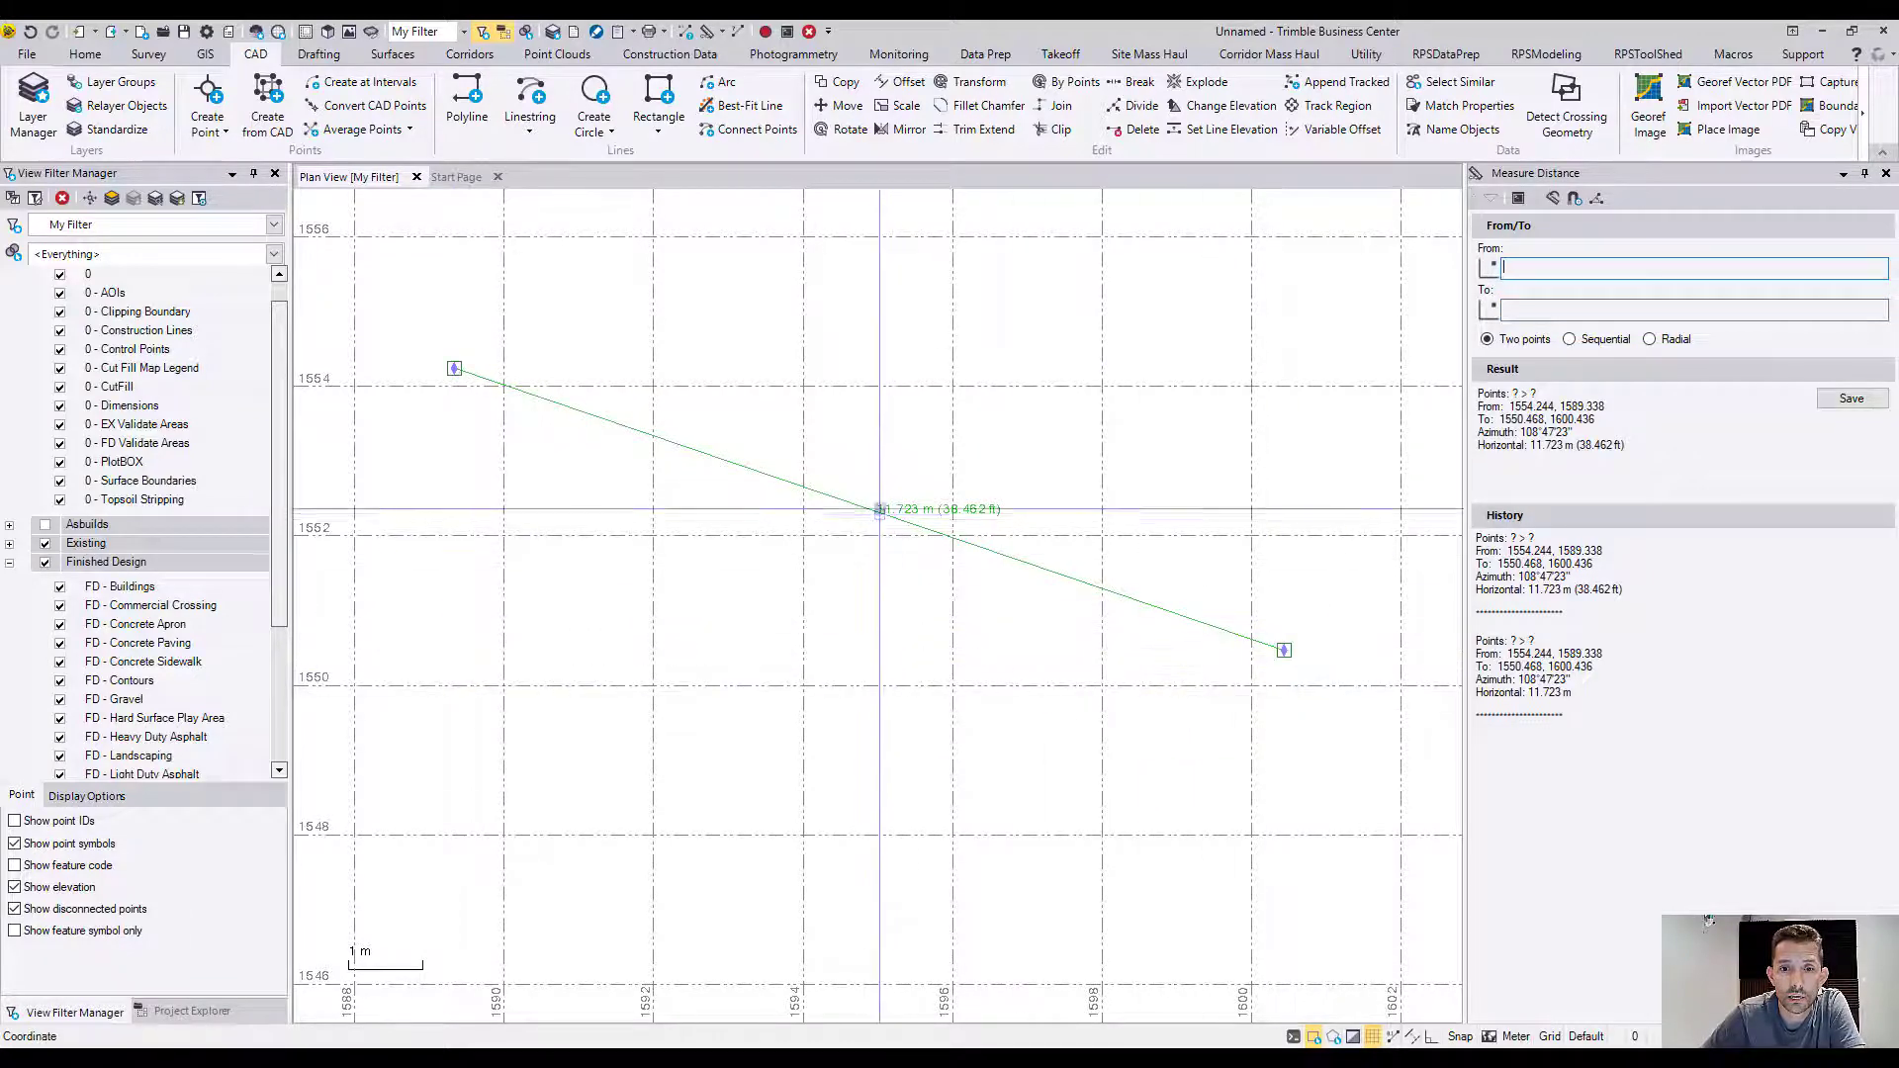
{"action": "scroll", "coordinate": [879, 511], "scroll_direction": "up", "scroll_amount": 6}
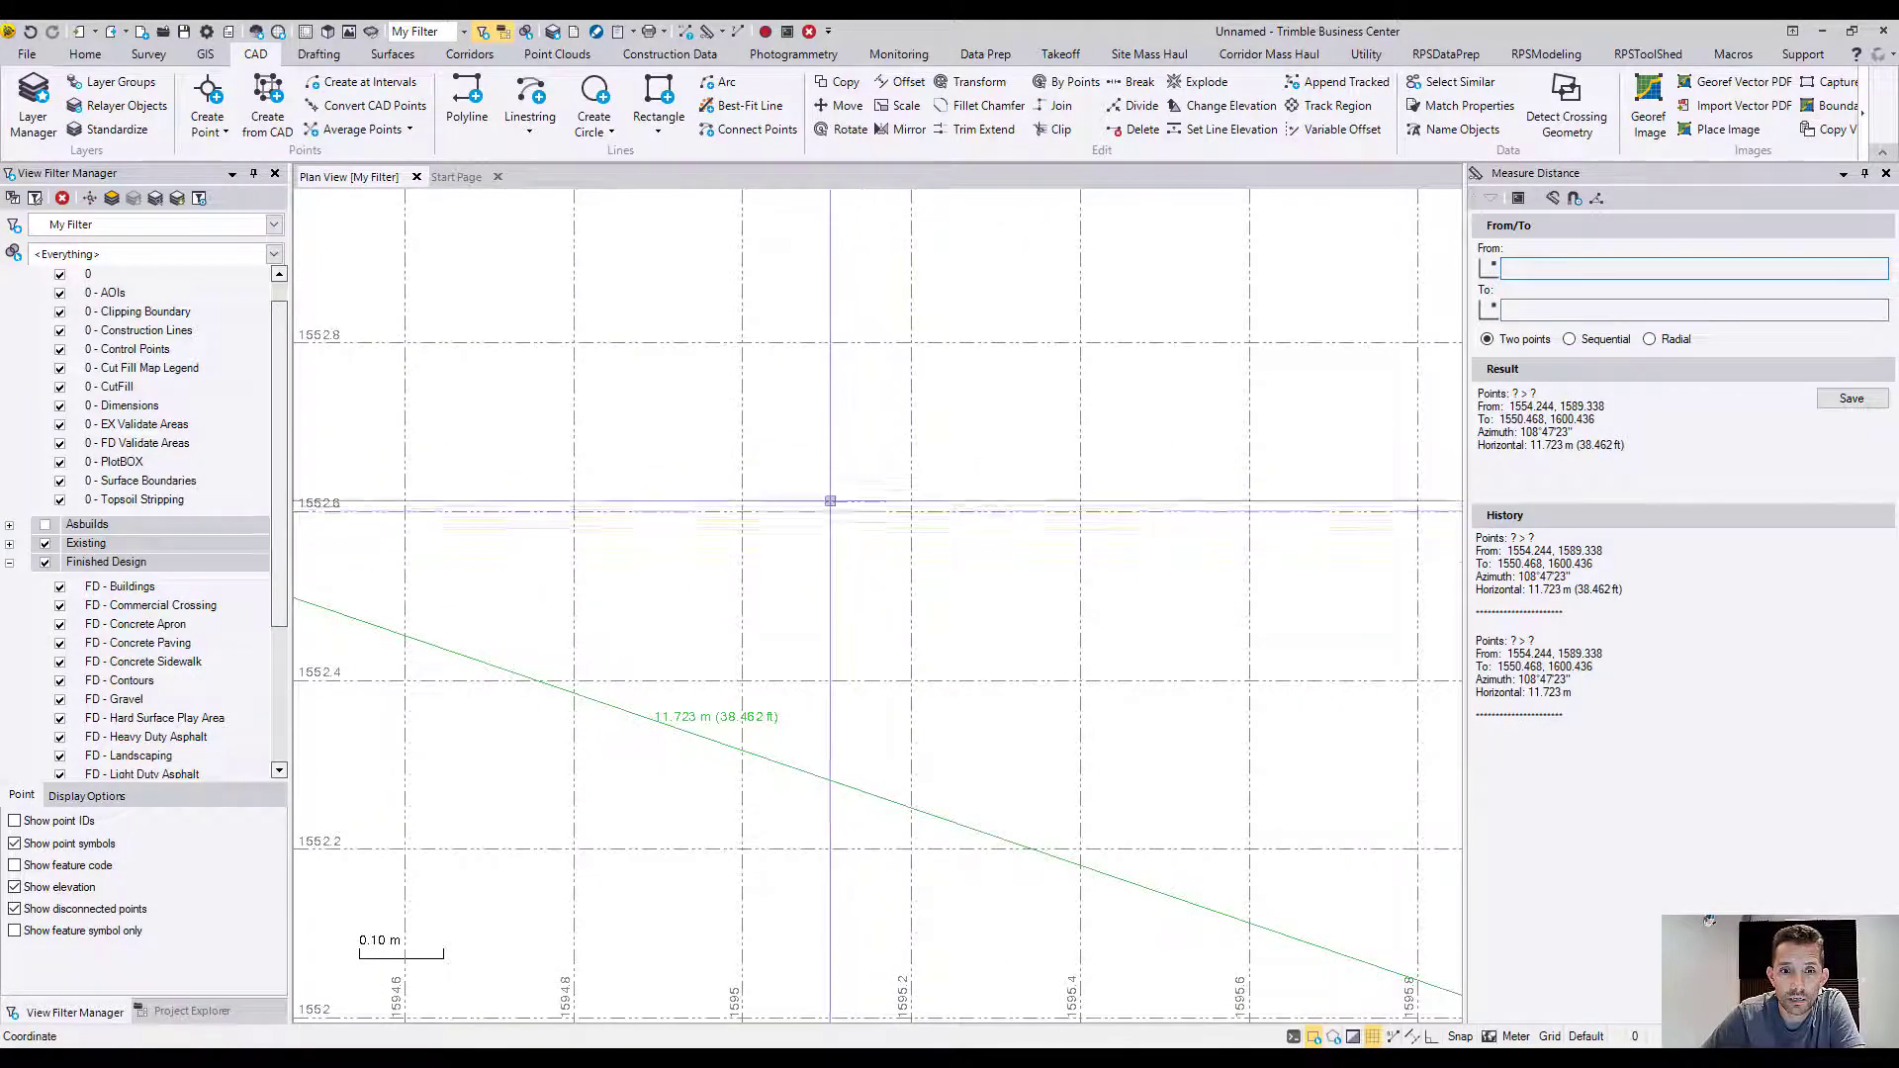
{"action": "middle_click_drag", "start_coordinate": [830, 502], "coordinate": [1003, 383]}
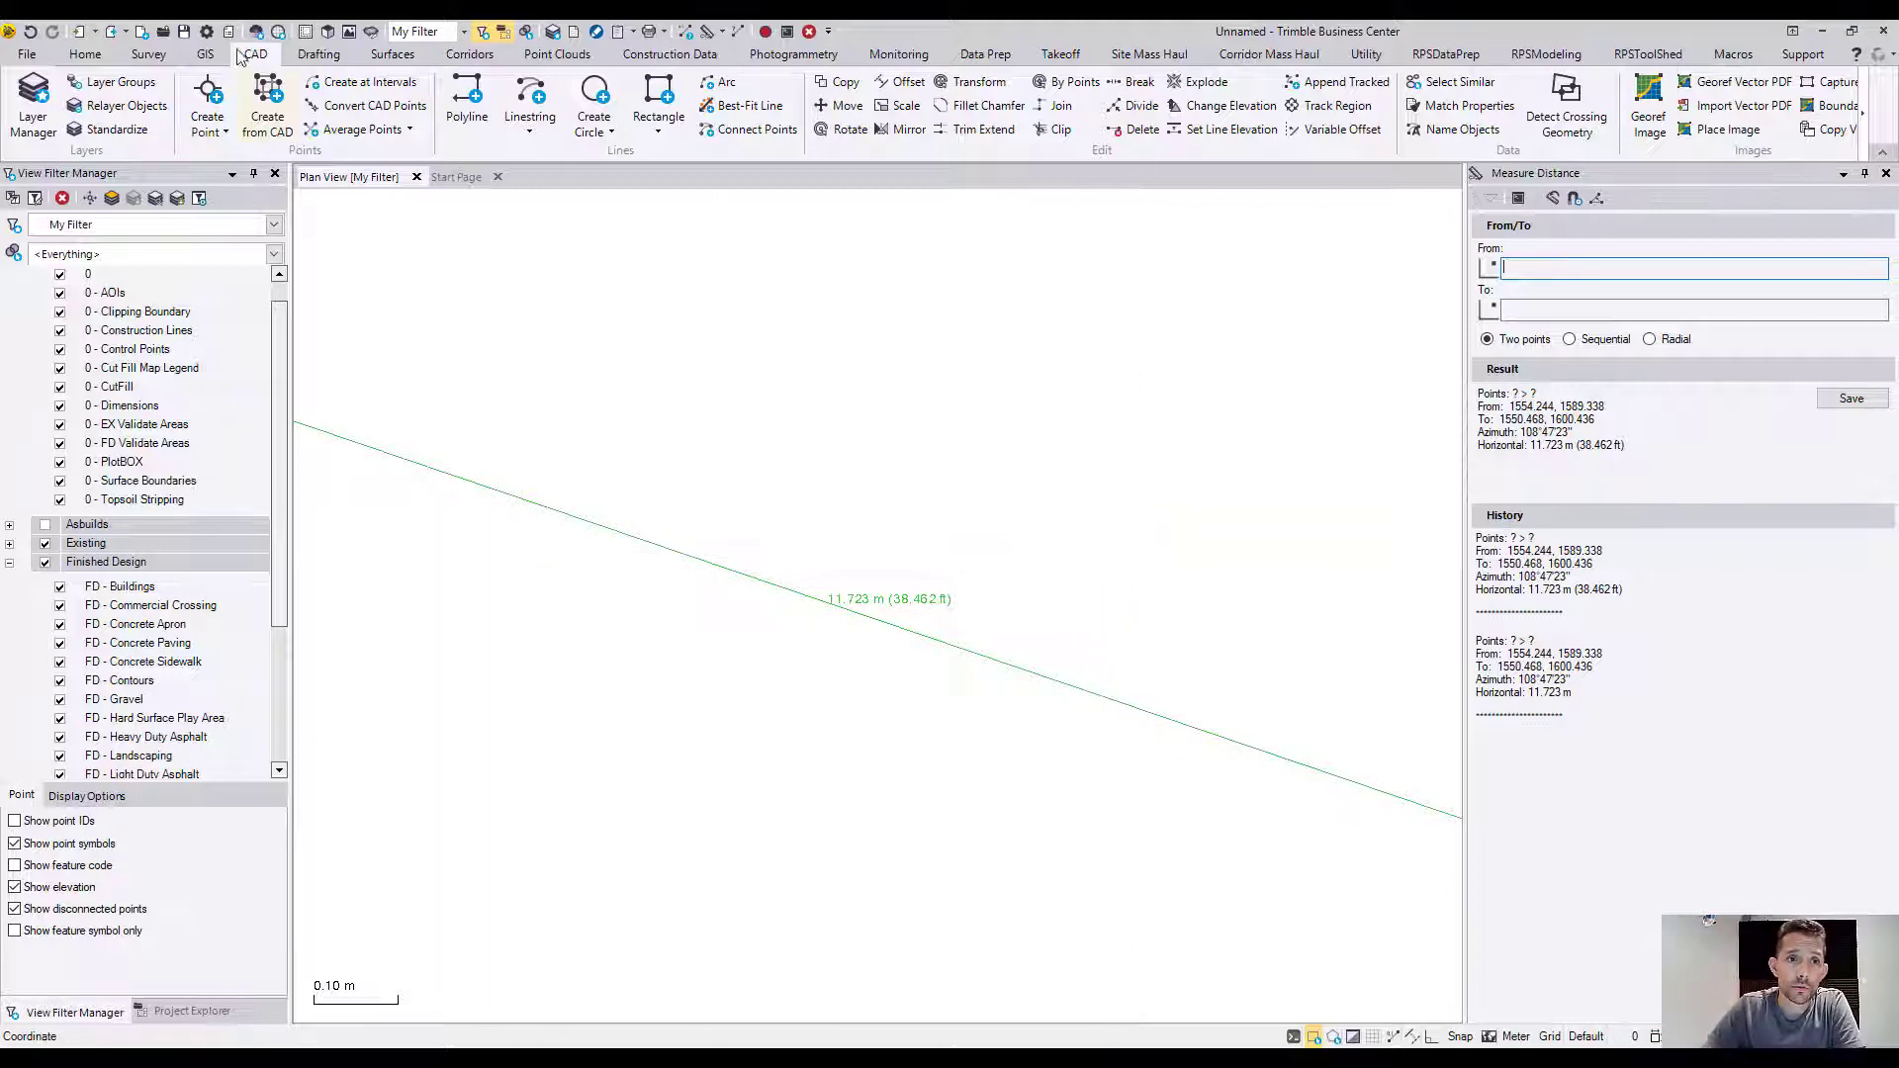
Review the project's unit categories, including angular, velocity, area, volume, energy and temperature, for alternate unit settings, ending at the distance settings
{"action": "left_click", "coordinate": [207, 31]}
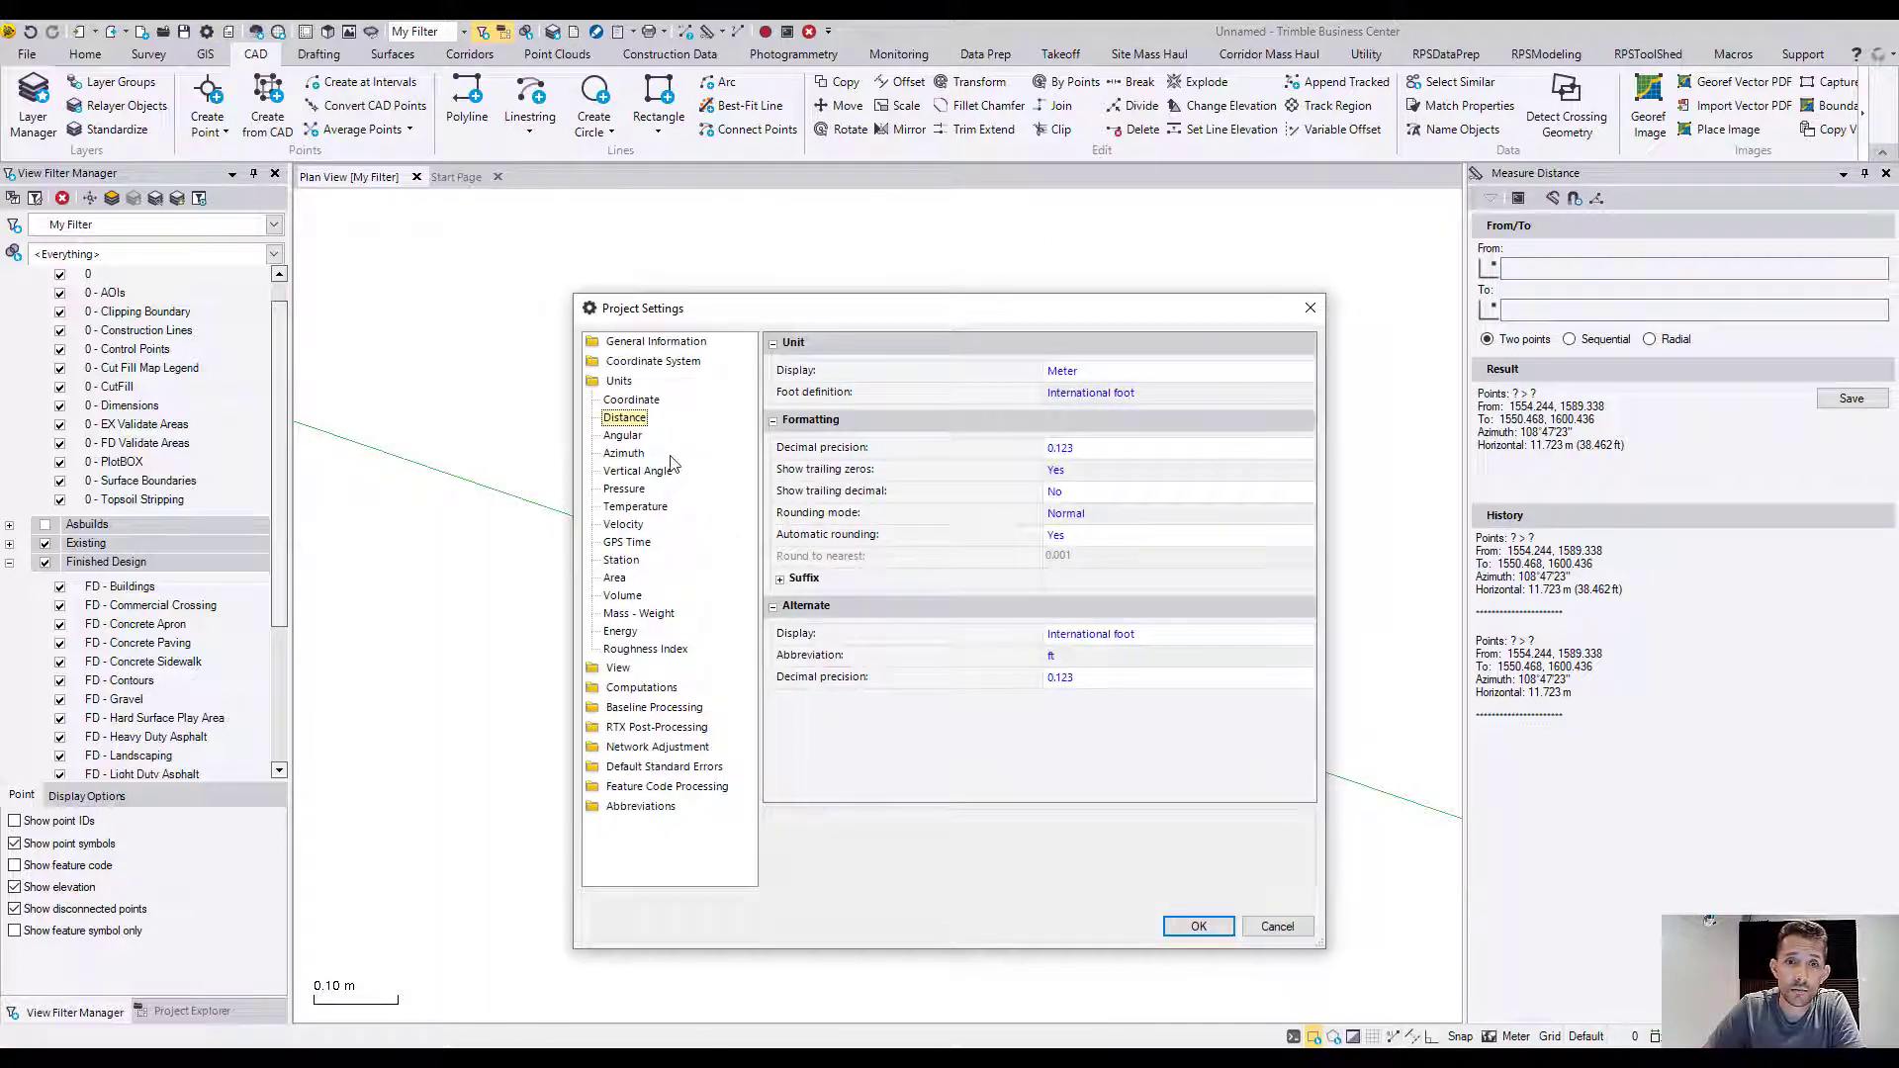
{"action": "left_click", "coordinate": [631, 438]}
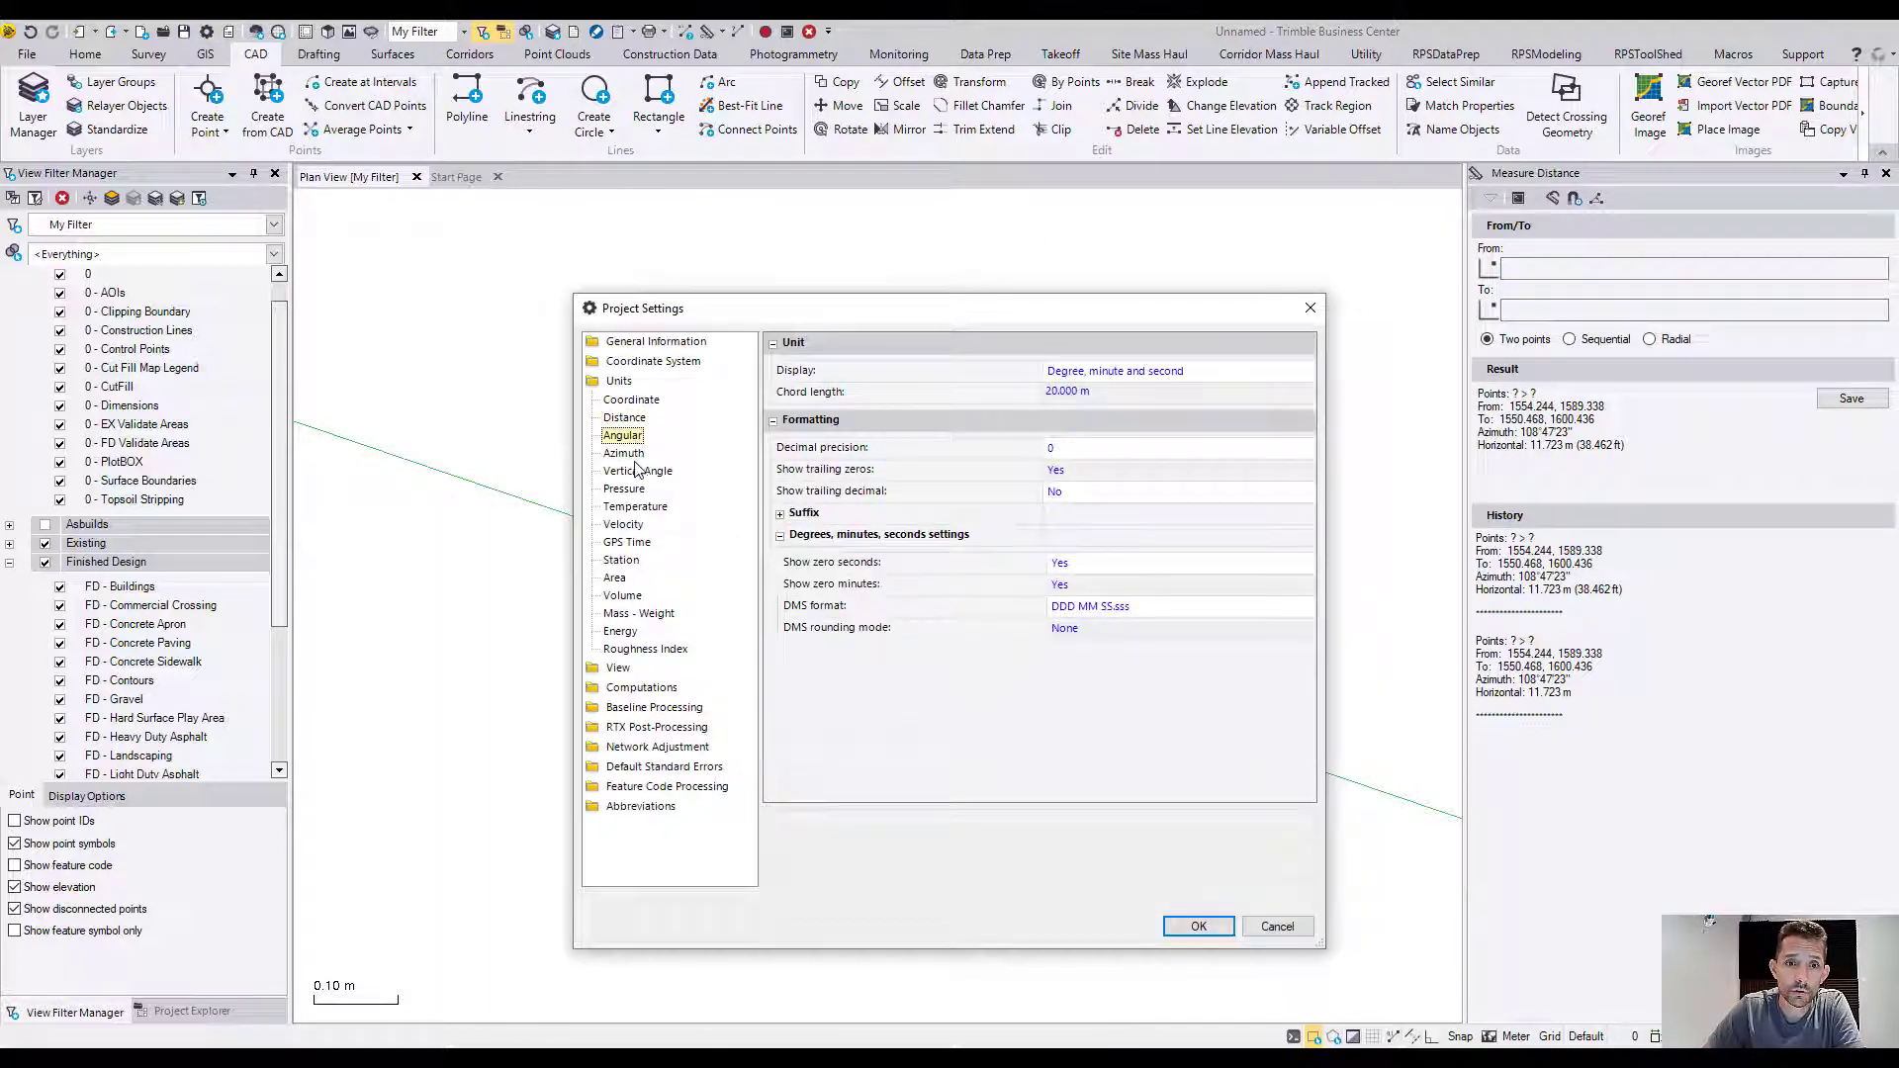
{"action": "left_click", "coordinate": [627, 527]}
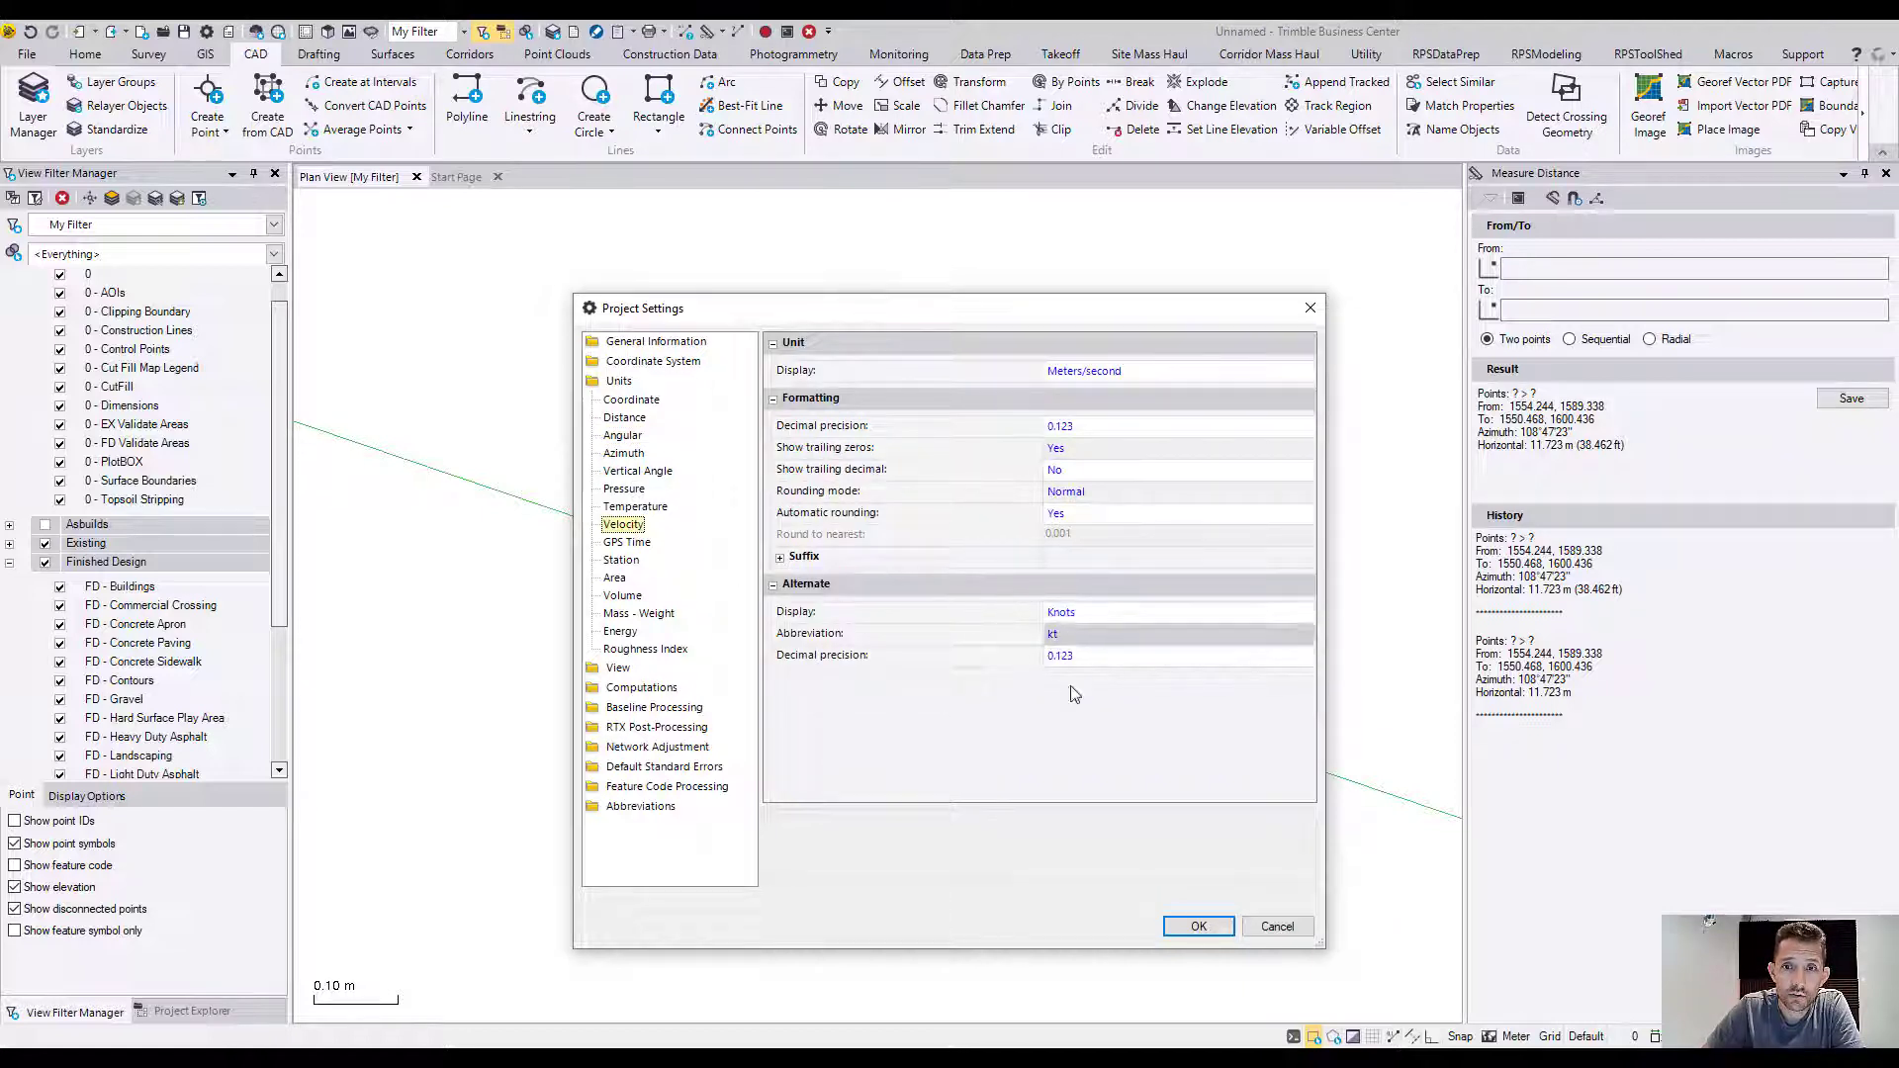
{"action": "left_click", "coordinate": [625, 581]}
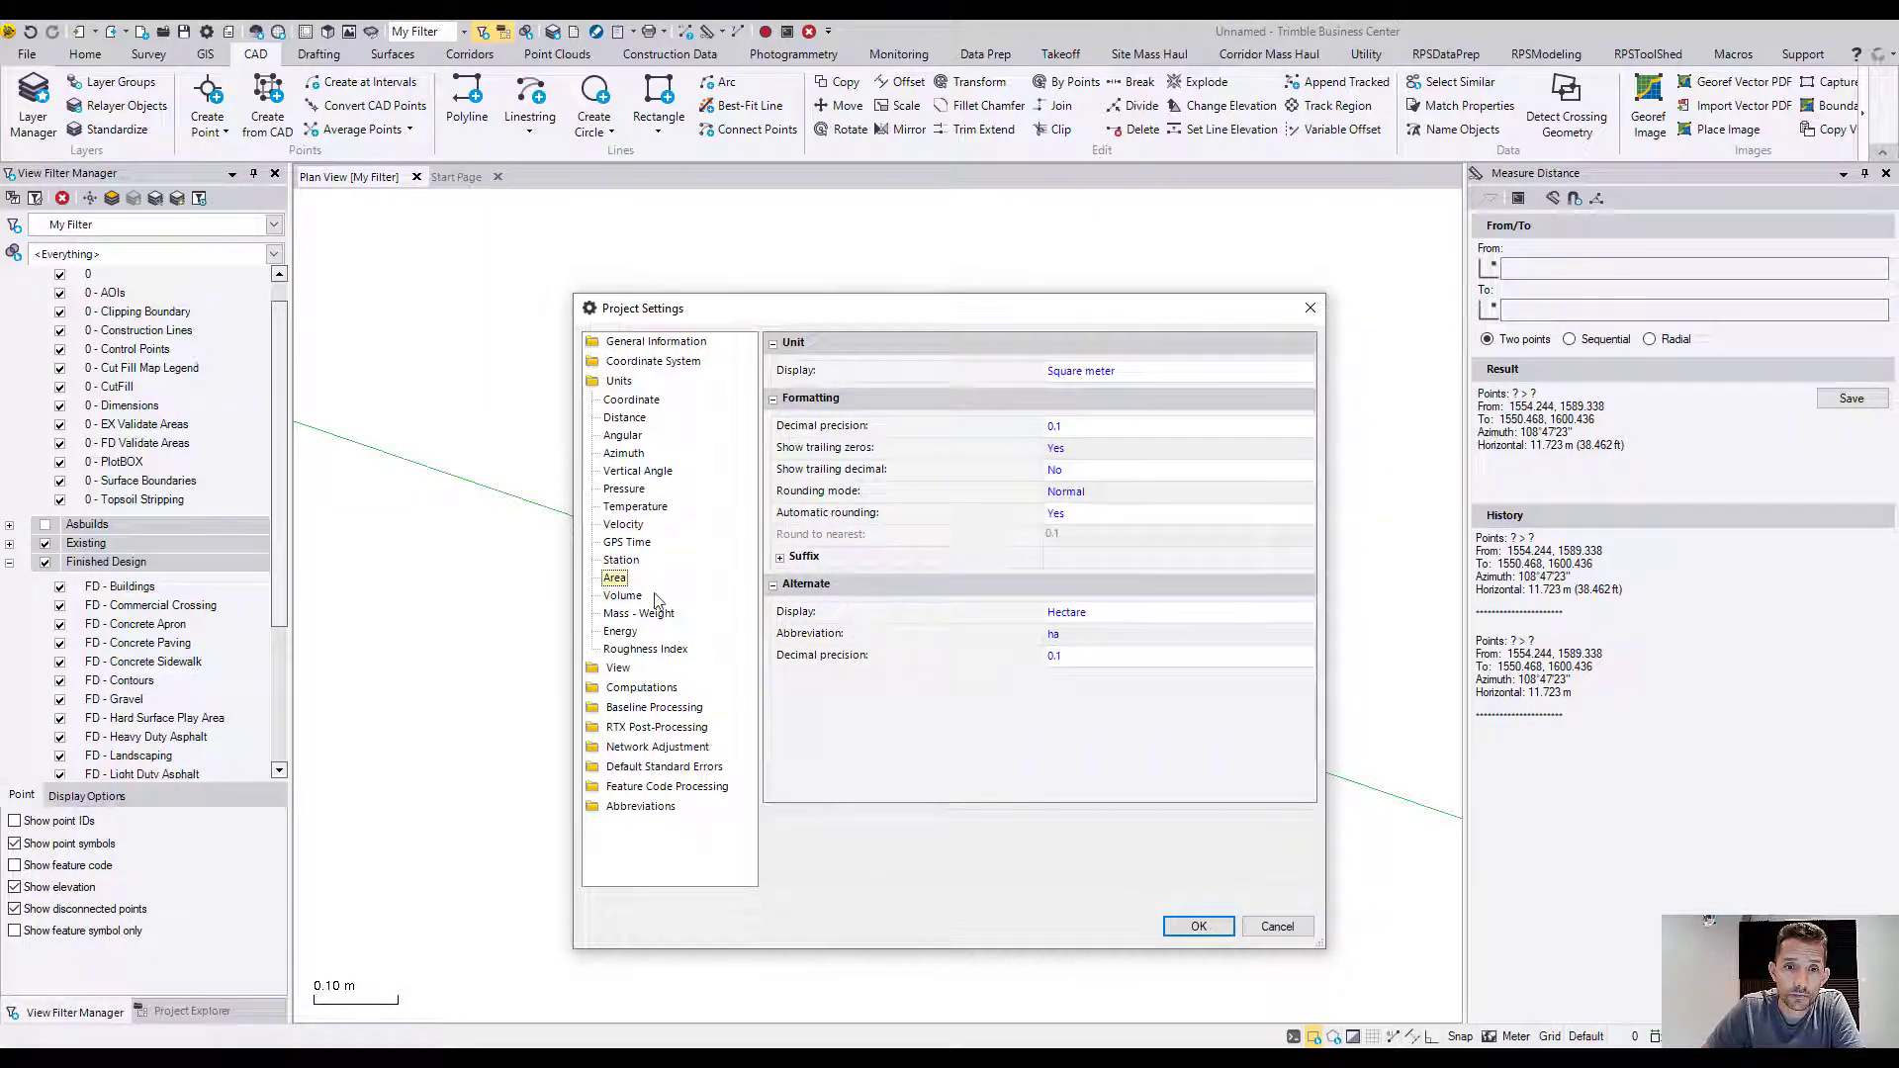
{"action": "left_click", "coordinate": [622, 597]}
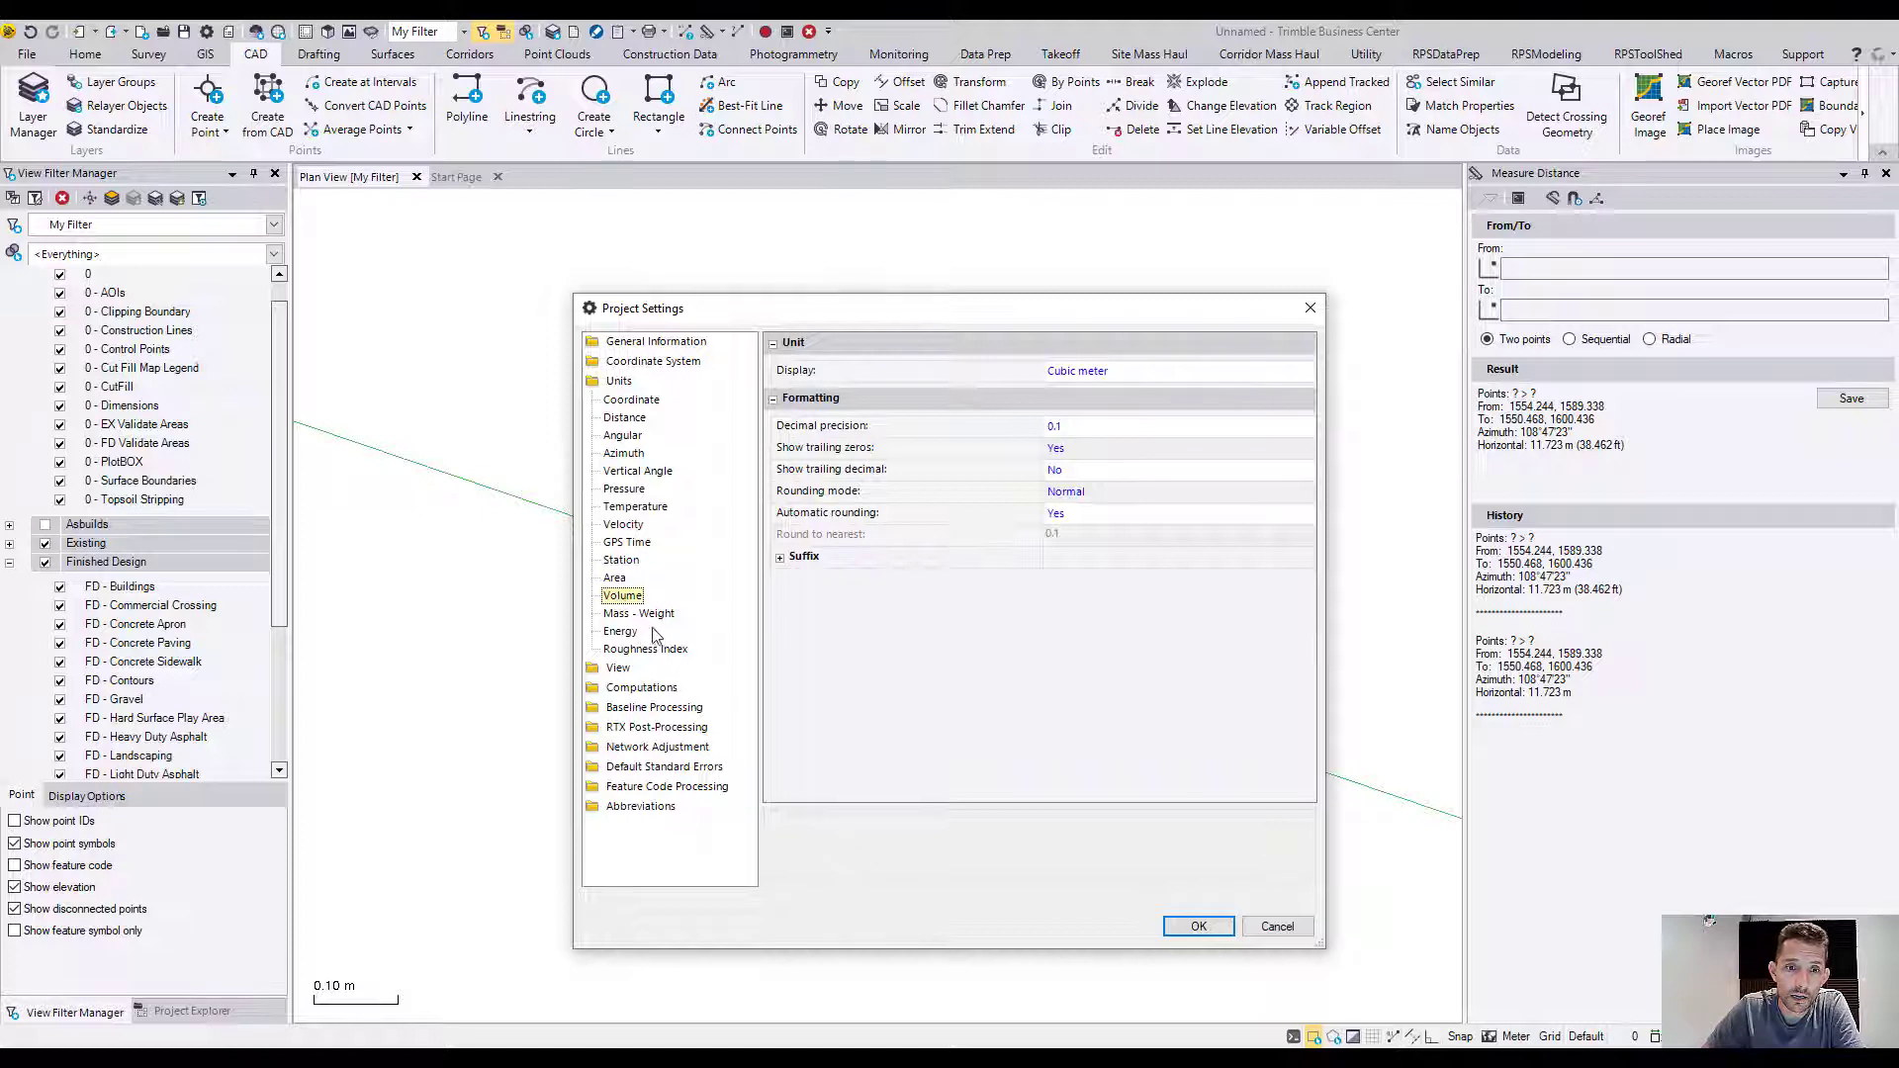
{"action": "left_click", "coordinate": [652, 617]}
{"action": "left_click", "coordinate": [648, 633]}
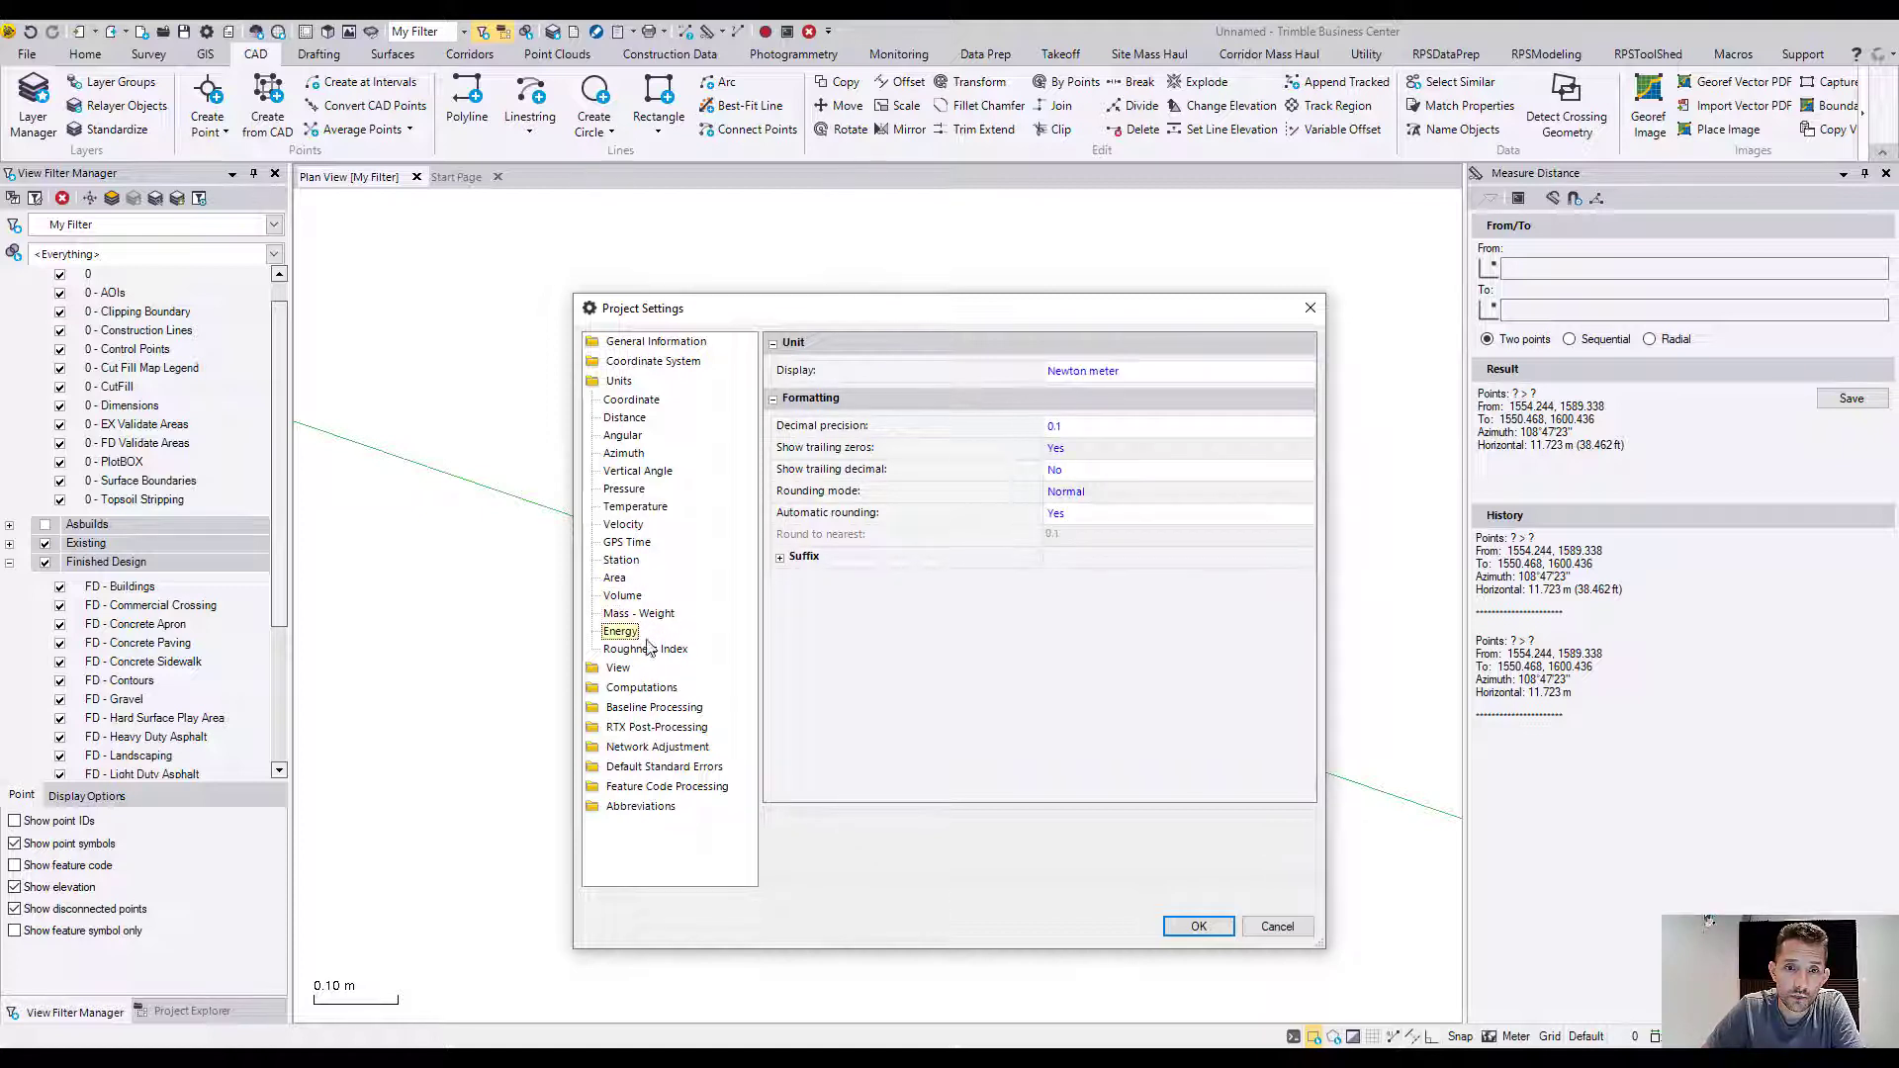
{"action": "left_click", "coordinate": [657, 651]}
{"action": "left_click", "coordinate": [621, 578]}
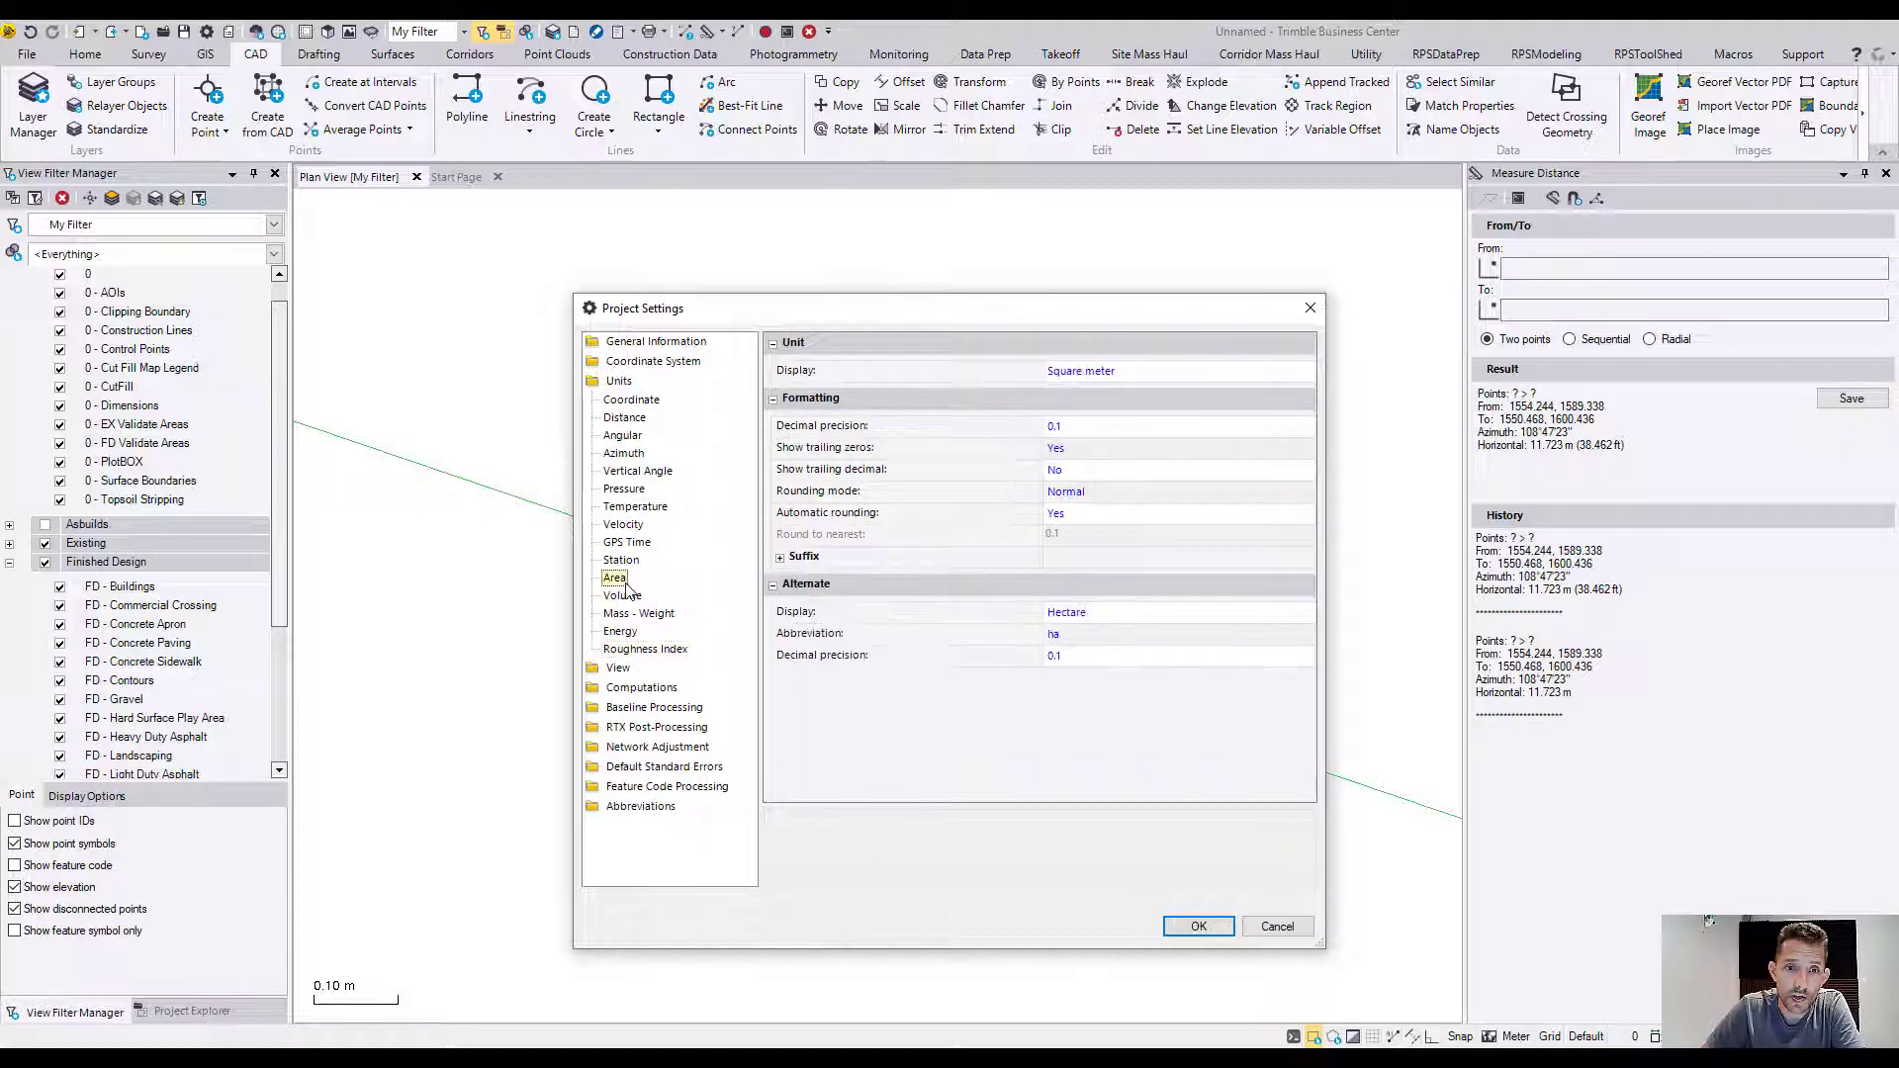
{"action": "left_click", "coordinate": [625, 525]}
{"action": "left_click", "coordinate": [635, 506]}
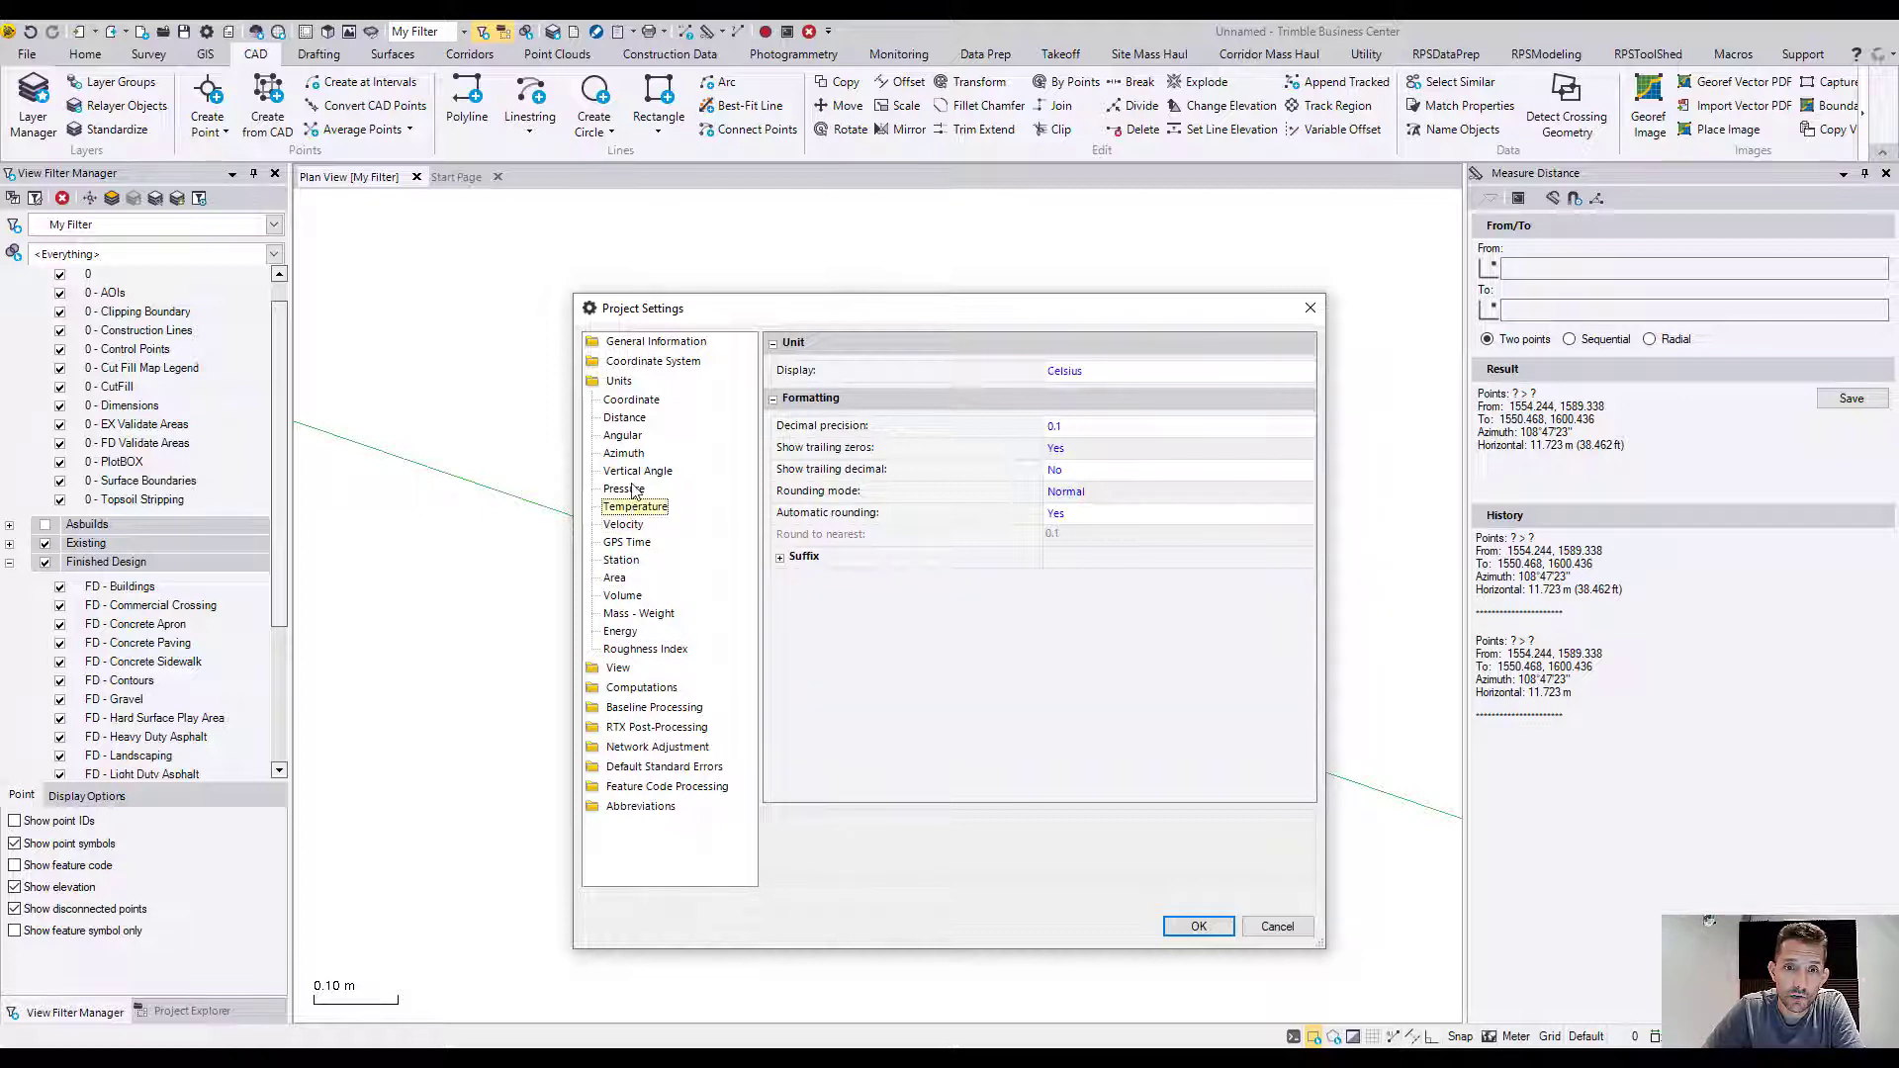
{"action": "left_click", "coordinate": [632, 489]}
{"action": "left_click", "coordinate": [638, 472]}
{"action": "left_click", "coordinate": [631, 418]}
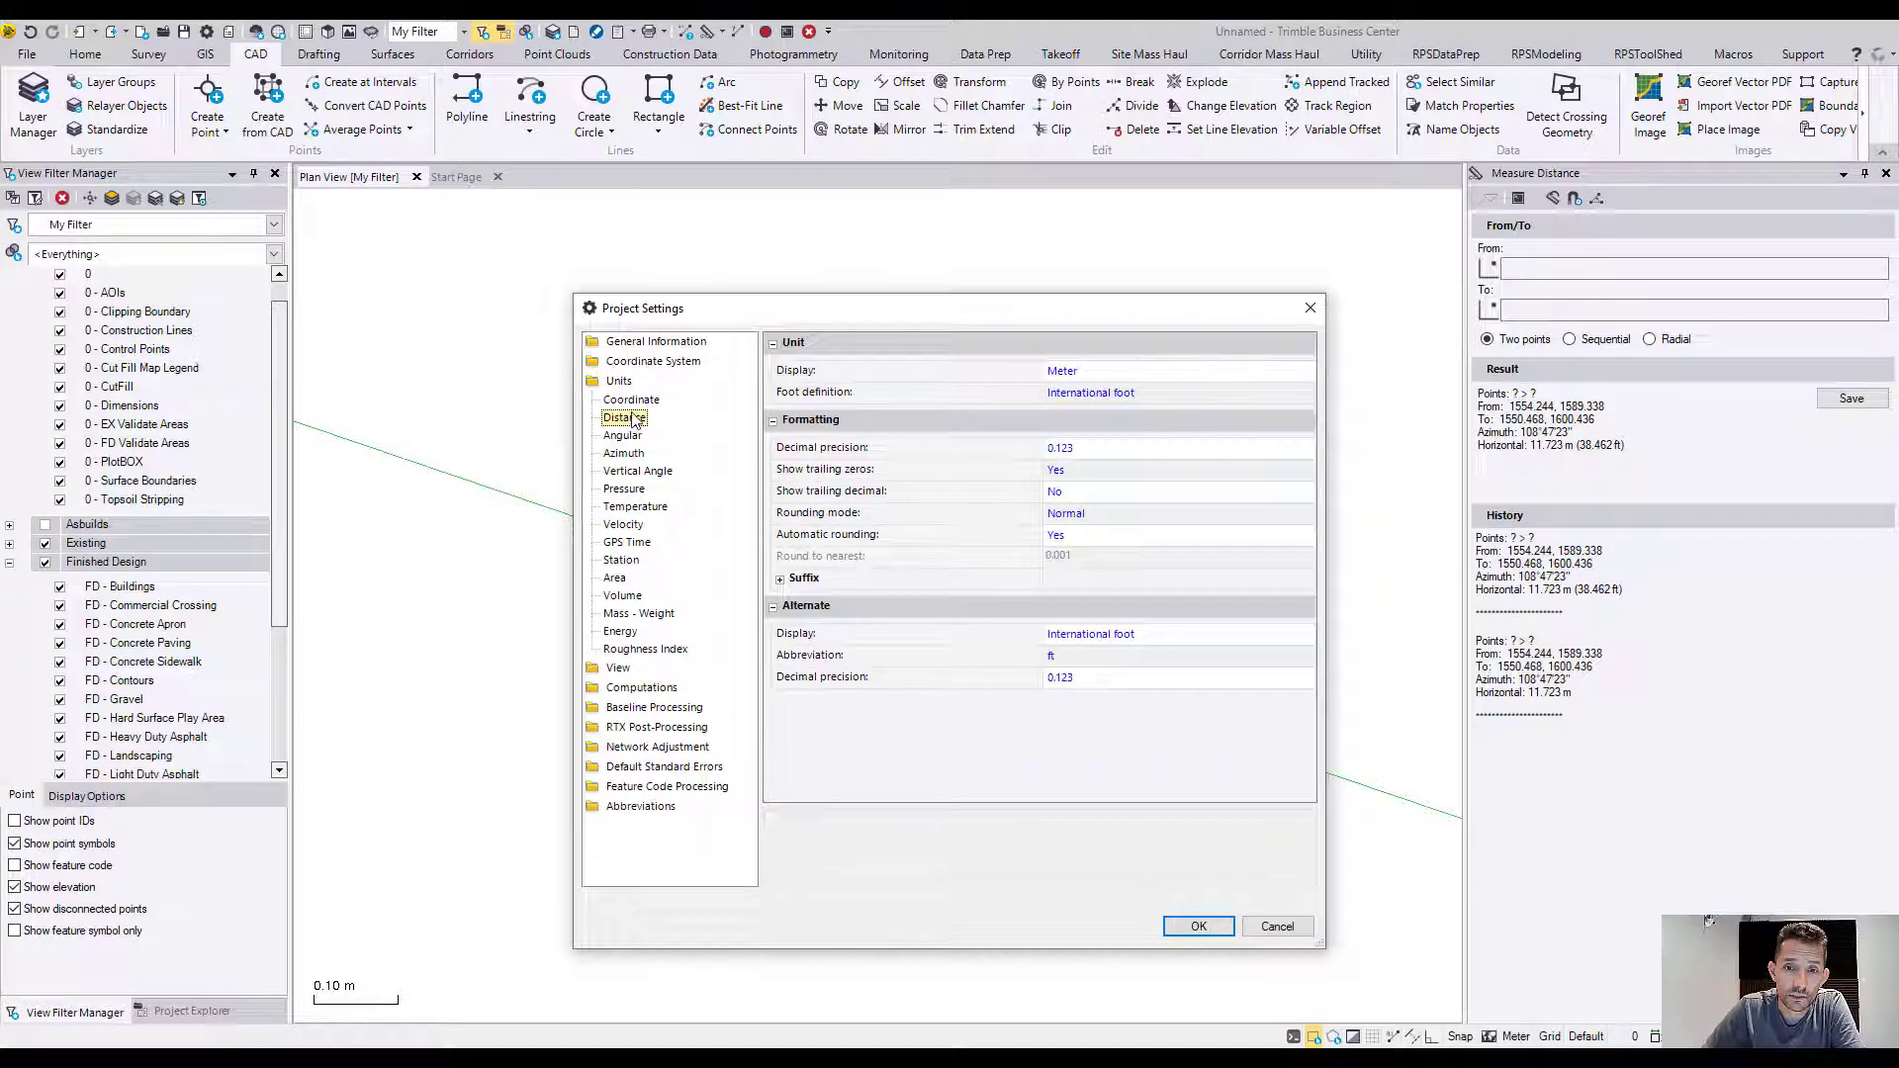